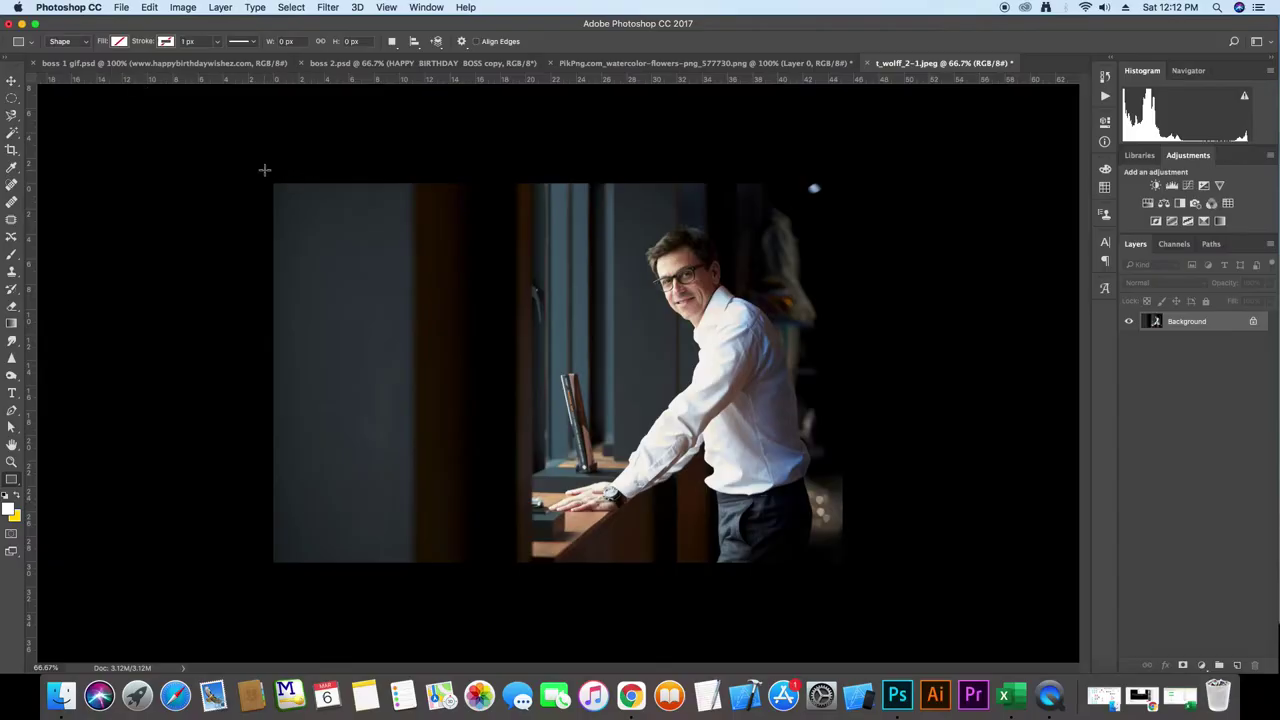
Draw a rectangle over the whole photo with a white-to-transparent gradient fill angled at 119°
drag(266, 178, 862, 570)
click(119, 41)
click(182, 66)
click(82, 124)
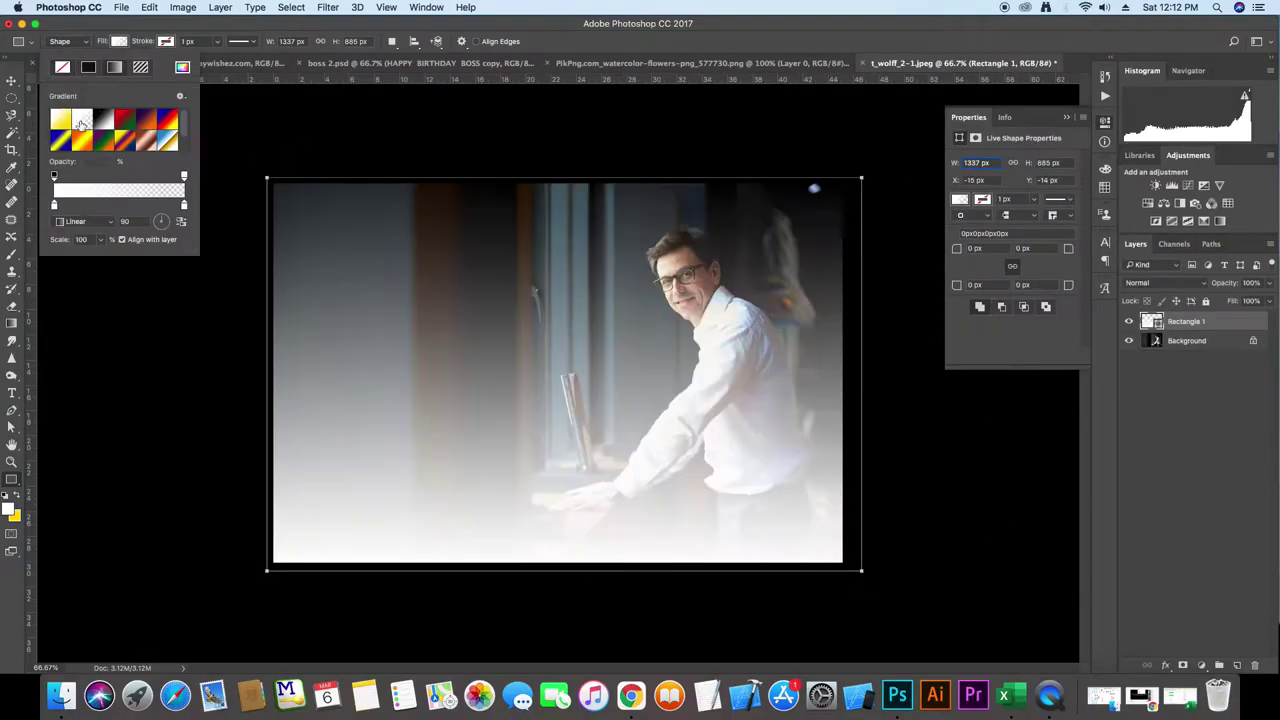
drag(157, 219, 160, 220)
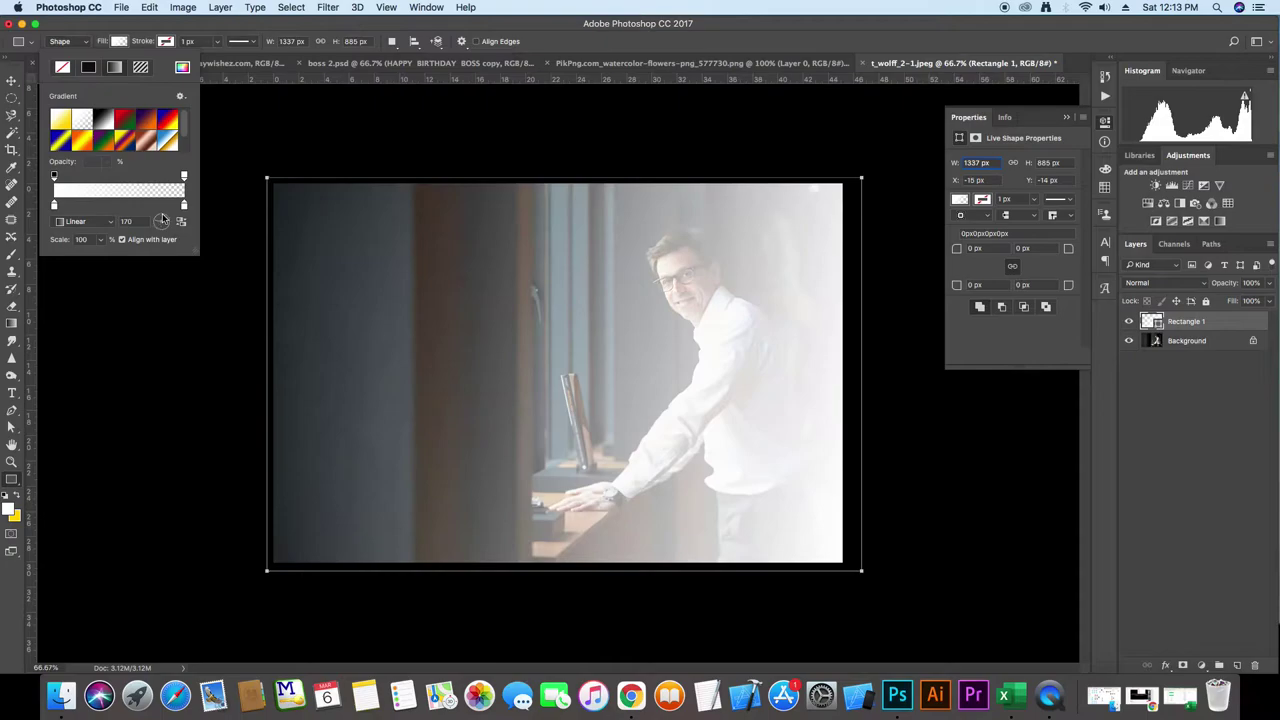
Change the gradient's colour stop to dark navy blue
double_click(53, 206)
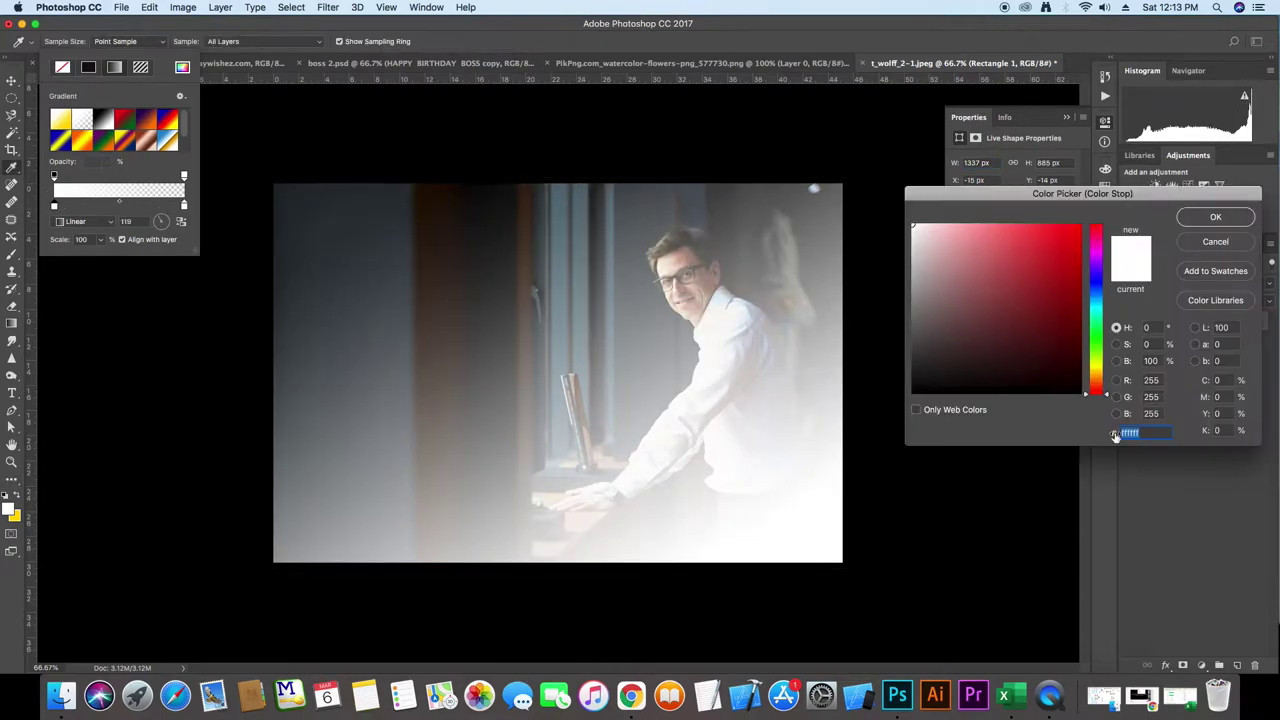
right_click(1130, 432)
click(1005, 526)
click(1134, 214)
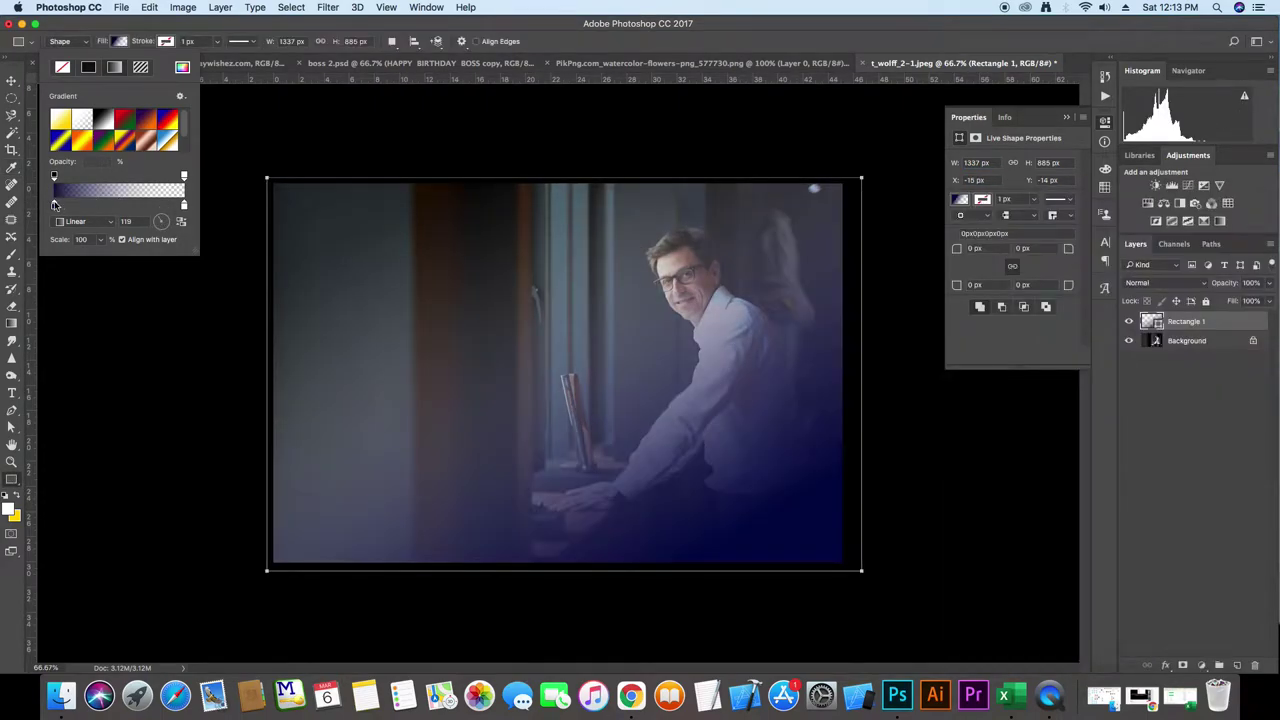
key(Return)
Create a 'HAPPY BIRTHDAY BOSS' text layer on the photo
key(t)
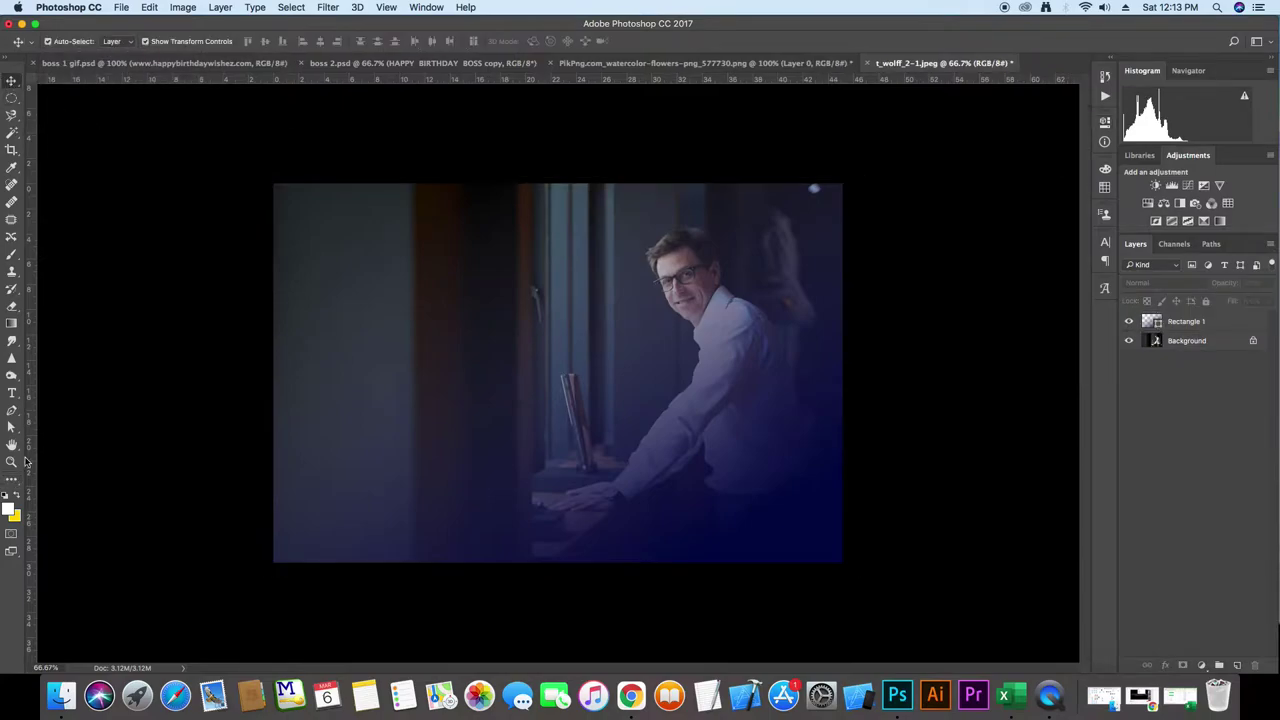
click(434, 255)
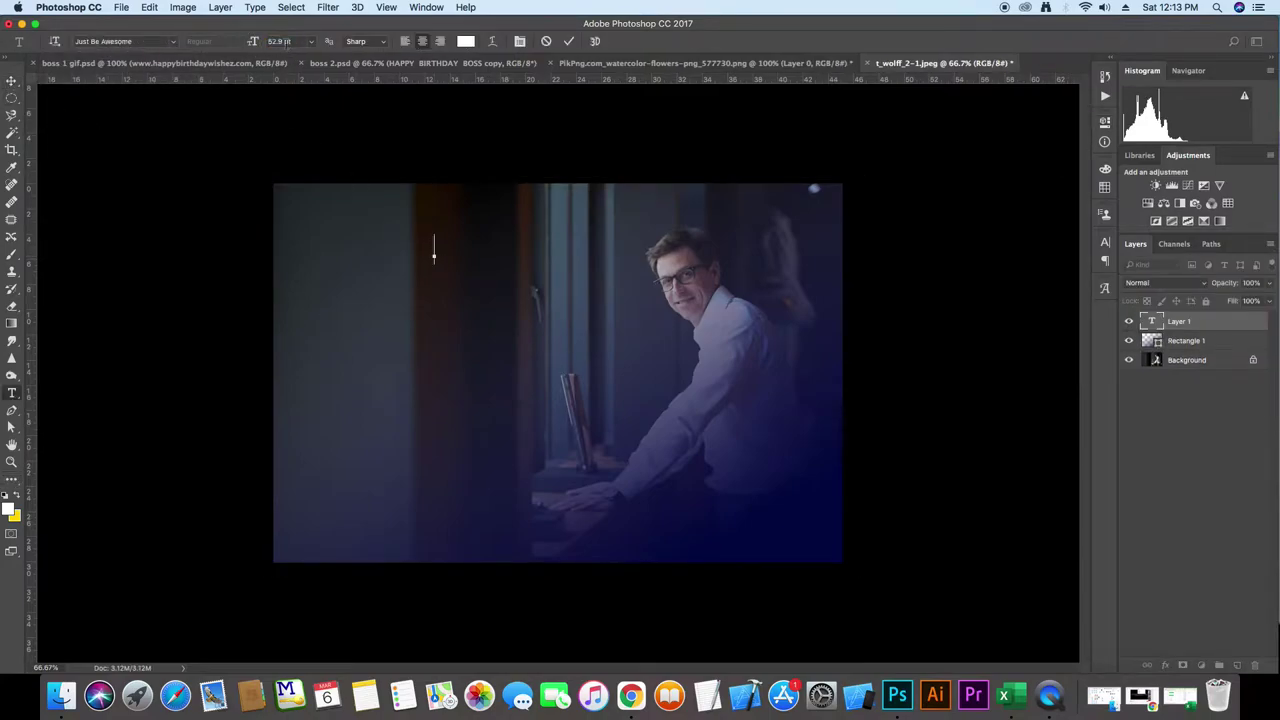
text(HAPPY BIRTH)
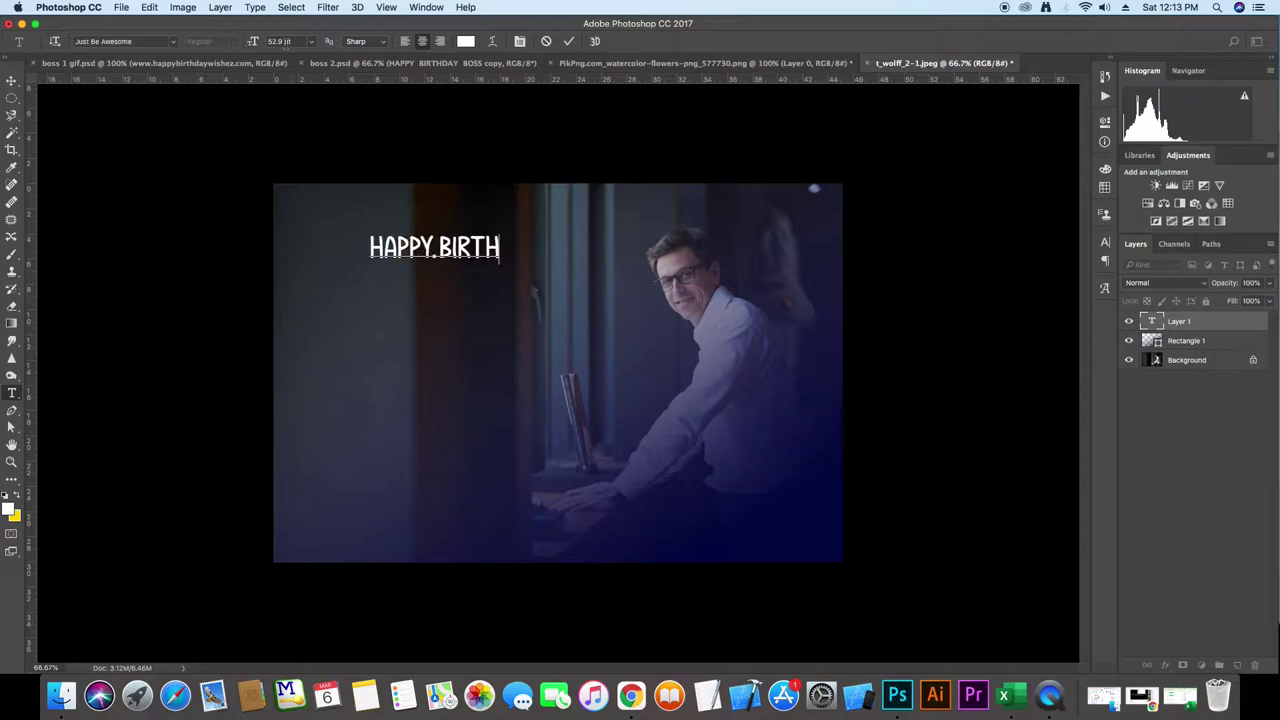
text(DAY BOSS)
key(Return)
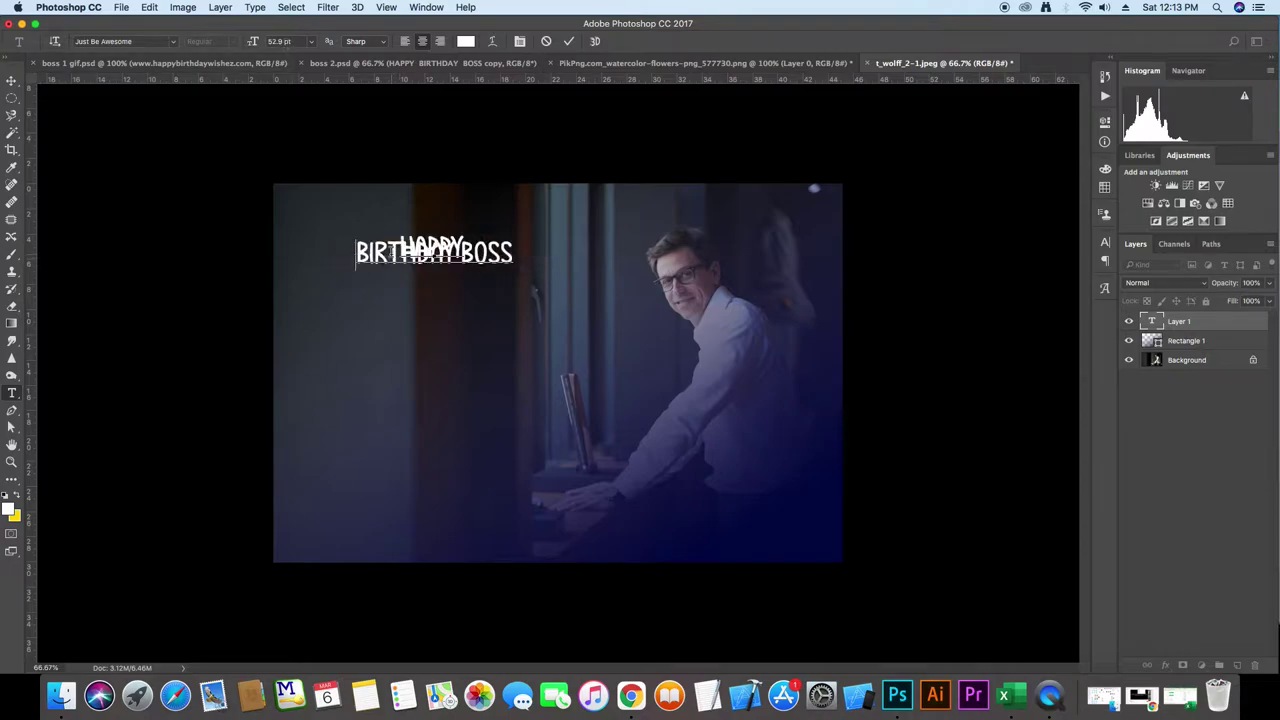
Enlarge the title text to about 88 pt and increase its line spacing
key(super+a)
click(1104, 242)
drag(1026, 276, 1060, 276)
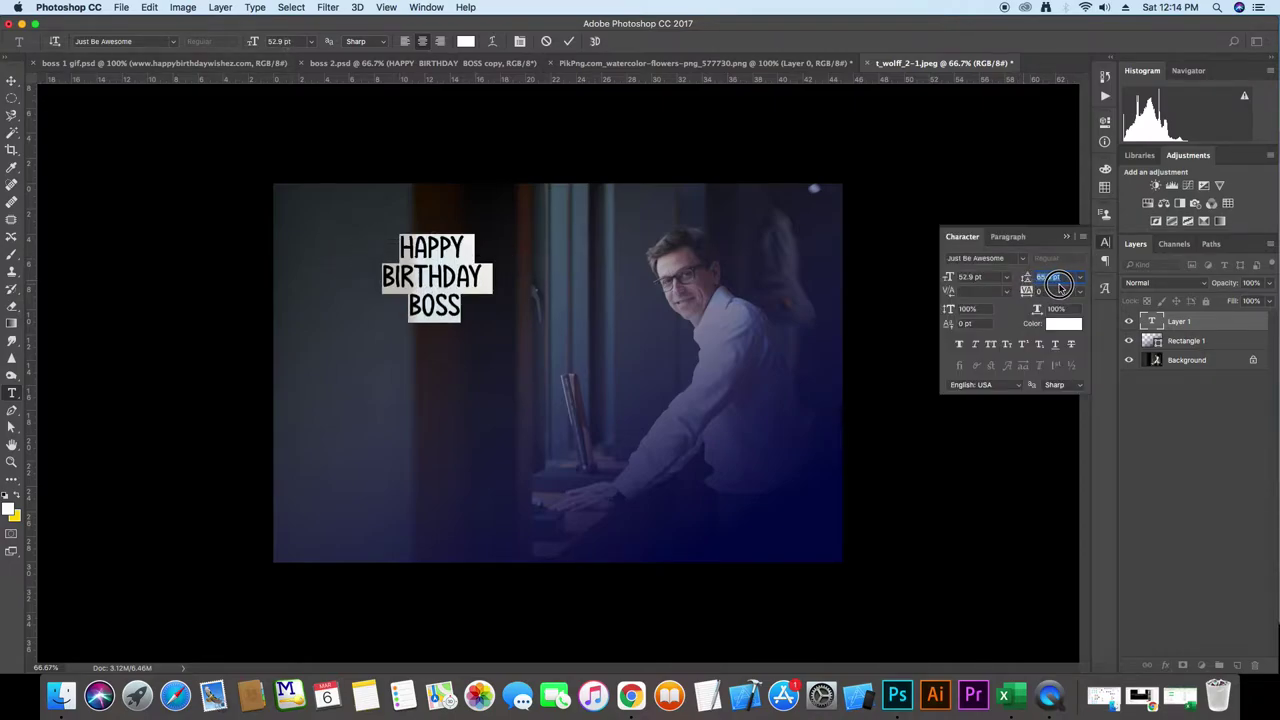
drag(948, 276, 1043, 278)
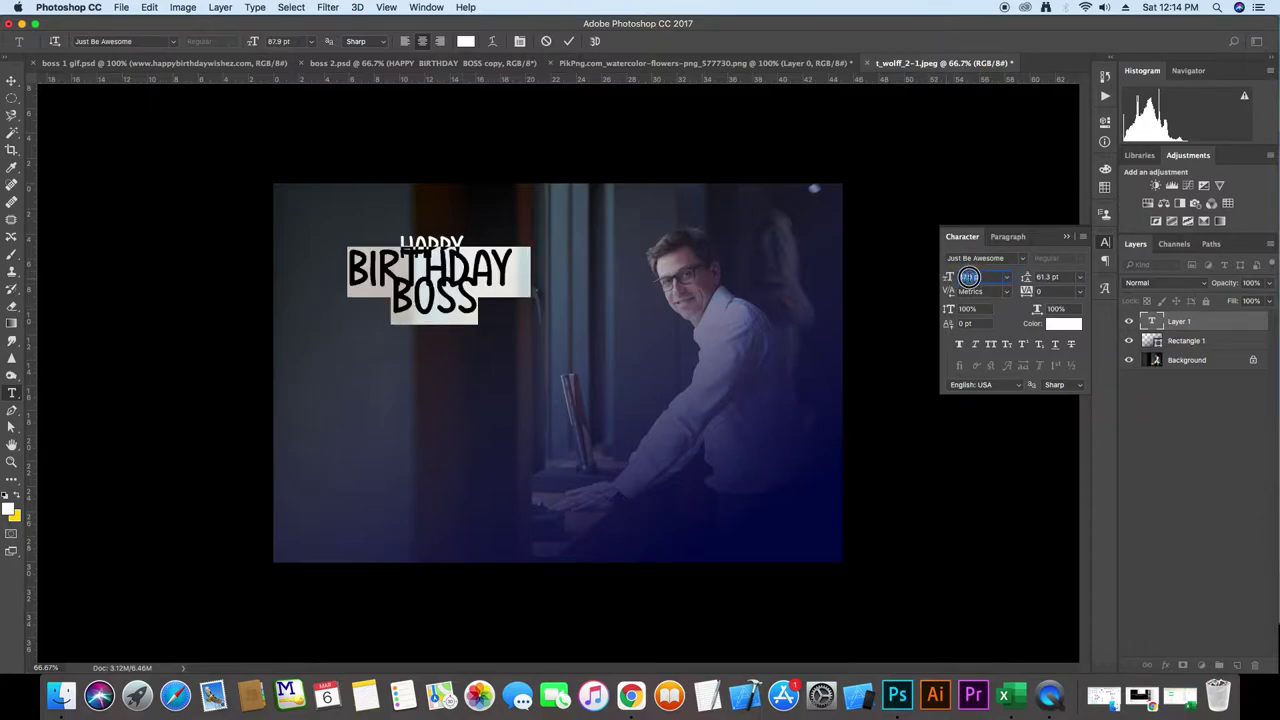
key(Up)
key(super+Return)
Scale the title to about 115% and move it up and to the left
key(super+t)
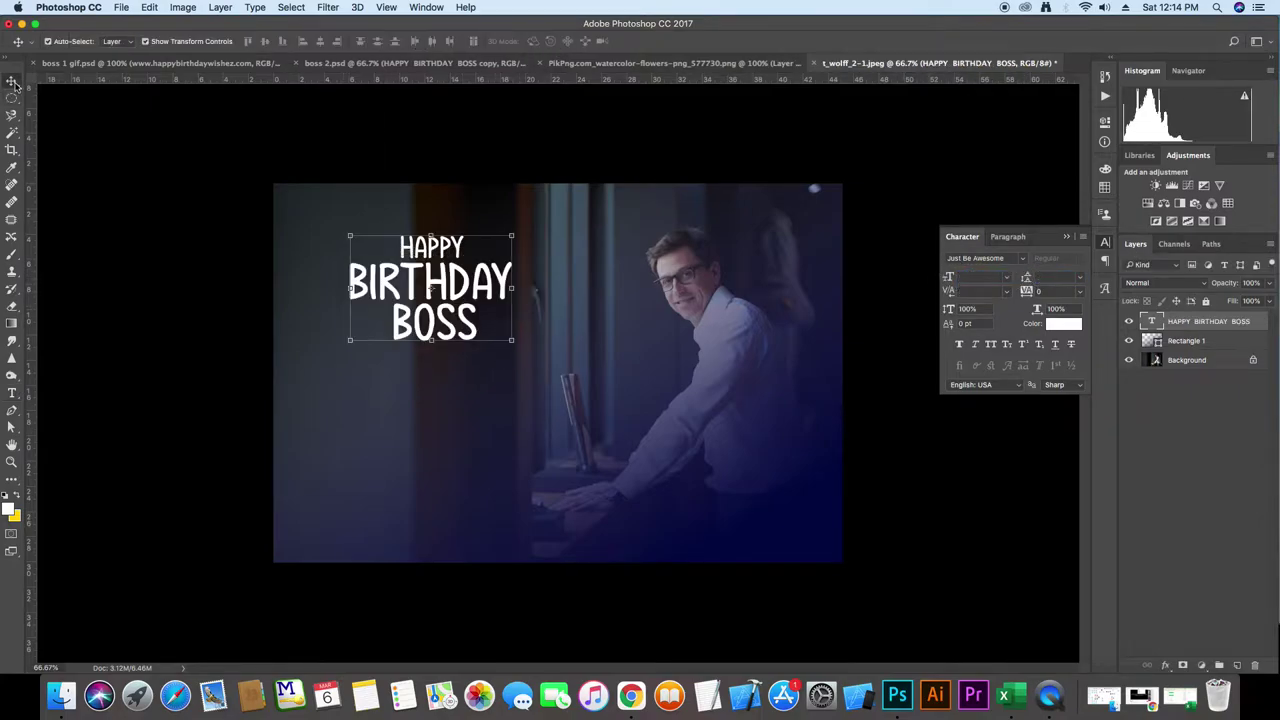
drag(517, 349, 560, 372)
drag(526, 318, 480, 283)
key(Return)
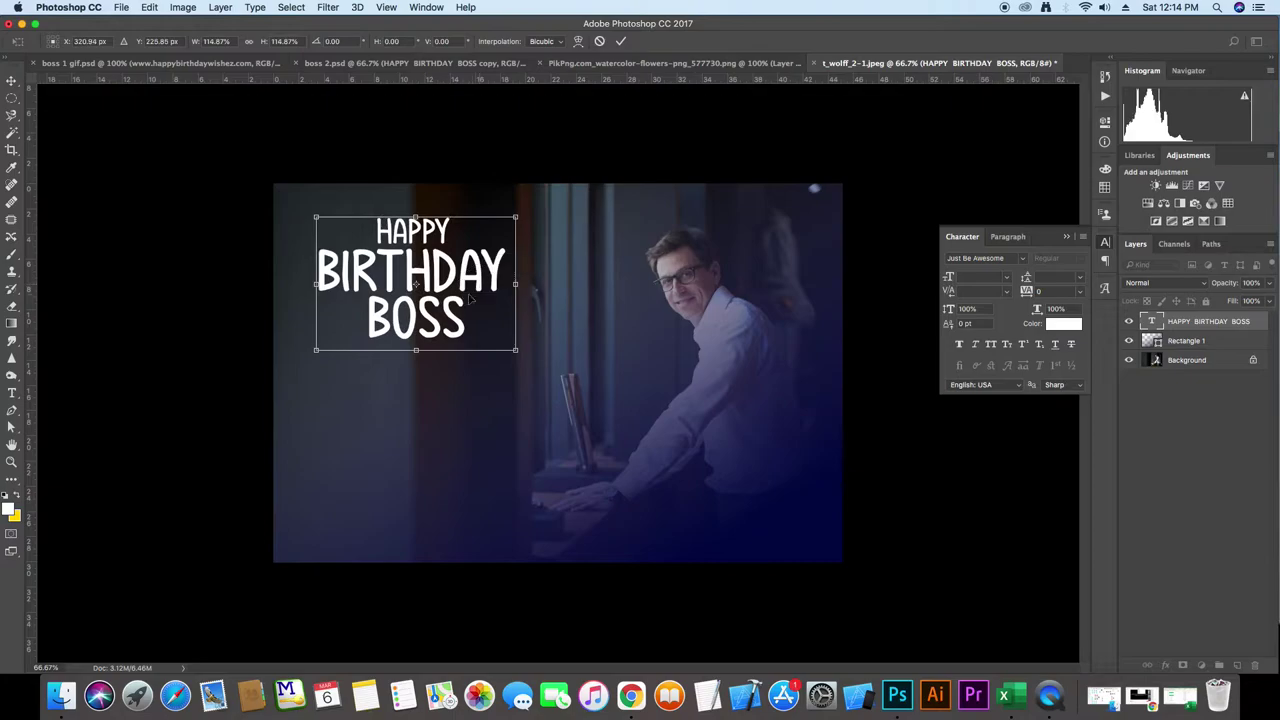
Give the title a bright red Hard Light drop shadow glow
click(1105, 242)
click(1165, 665)
click(1200, 648)
click(970, 68)
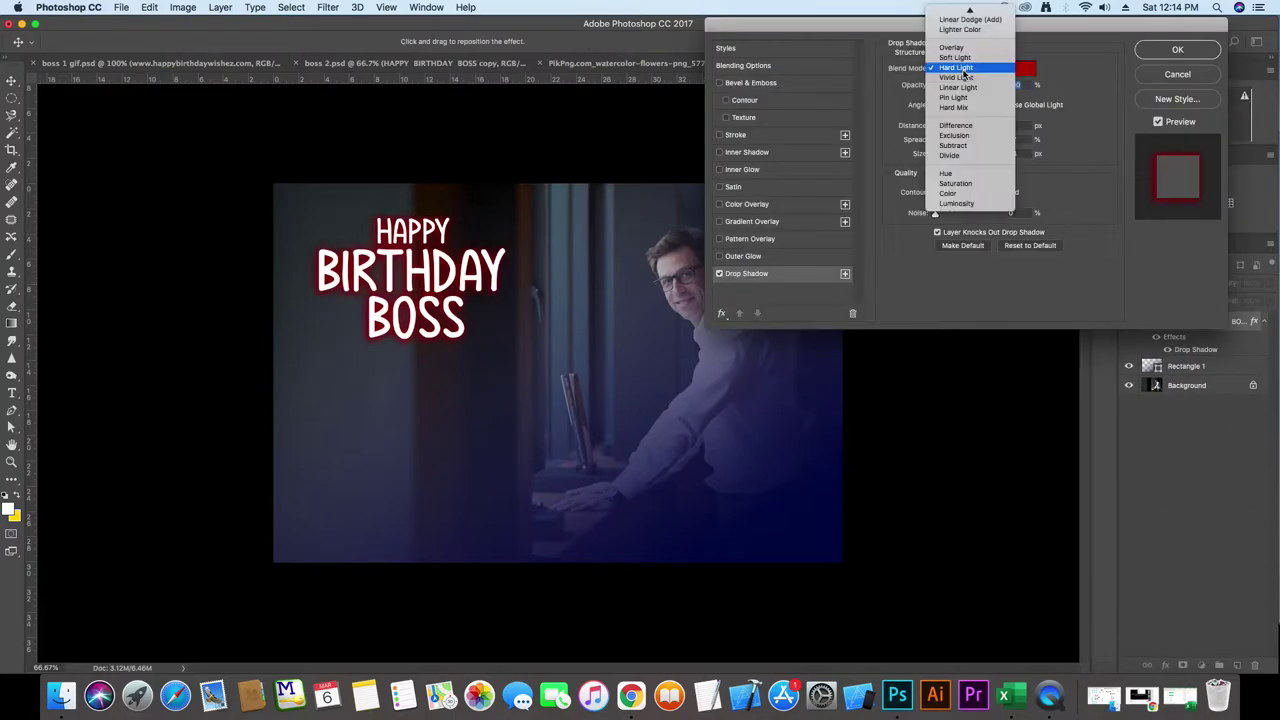
click(966, 68)
click(1024, 68)
drag(1049, 259, 1081, 225)
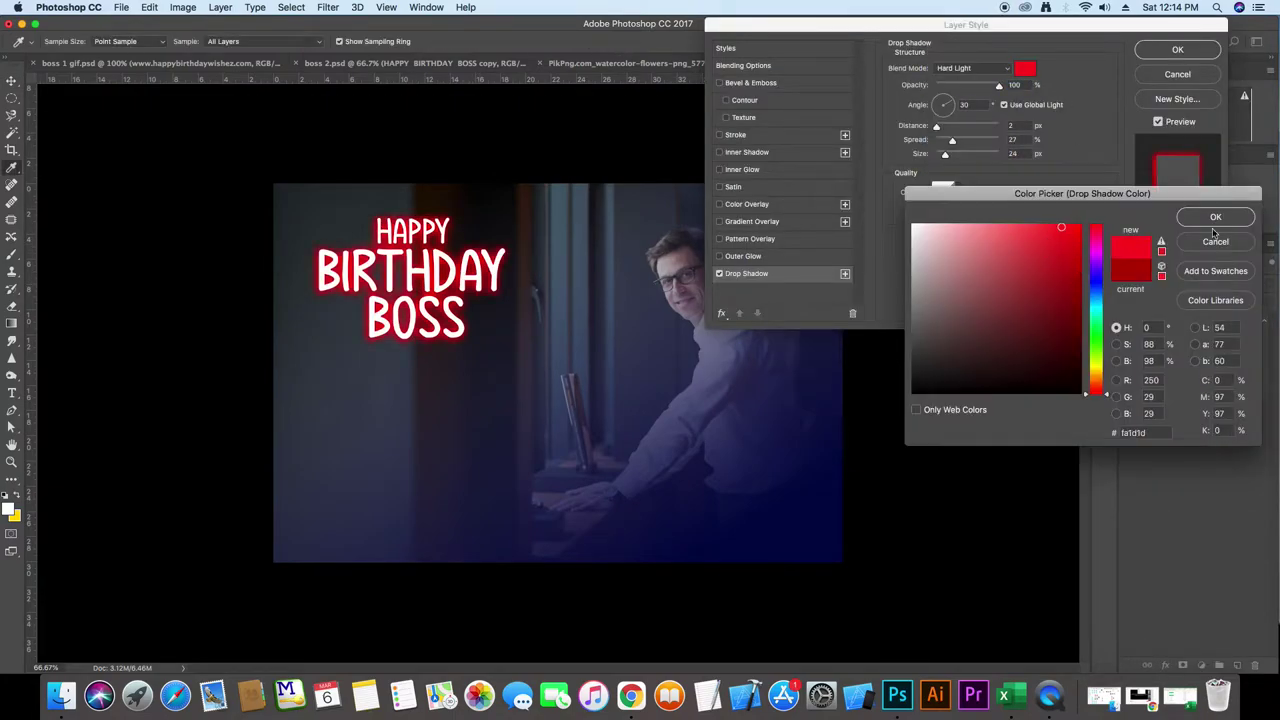
key(Return)
click(1149, 55)
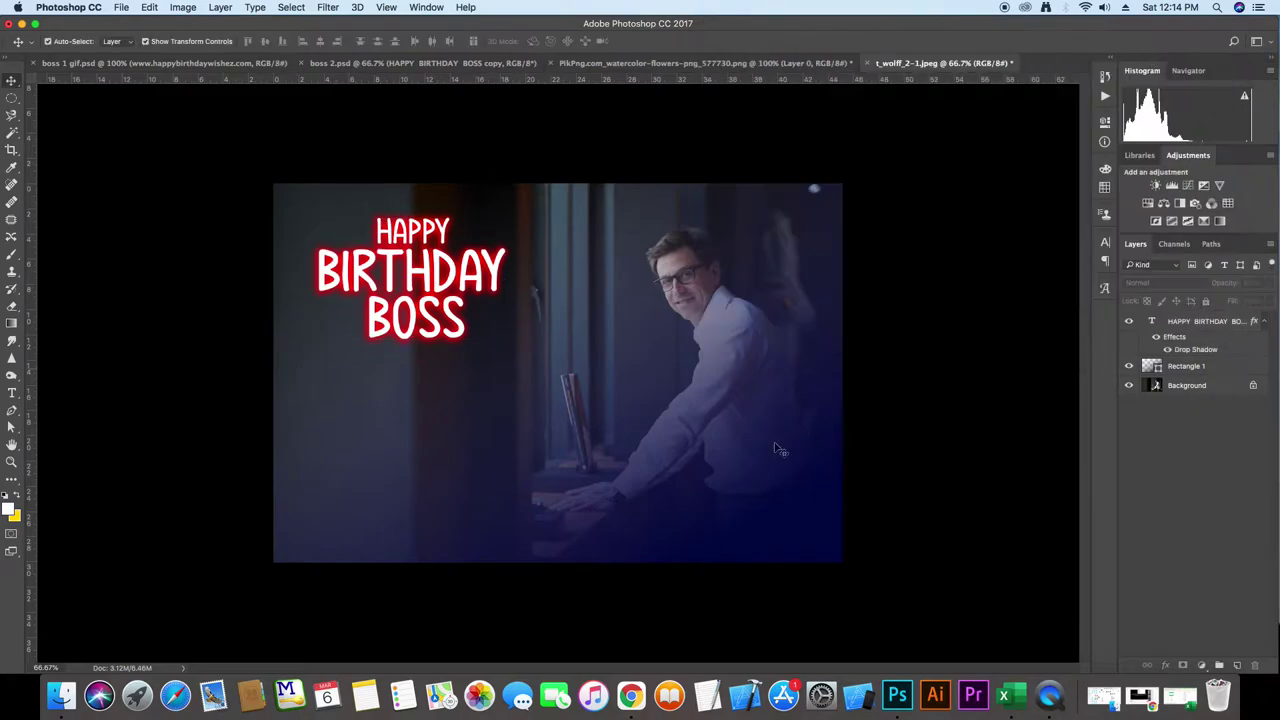
Paste the birthday message below the title, breaking it after 'celebrating' and 'things'
key(t)
click(389, 393)
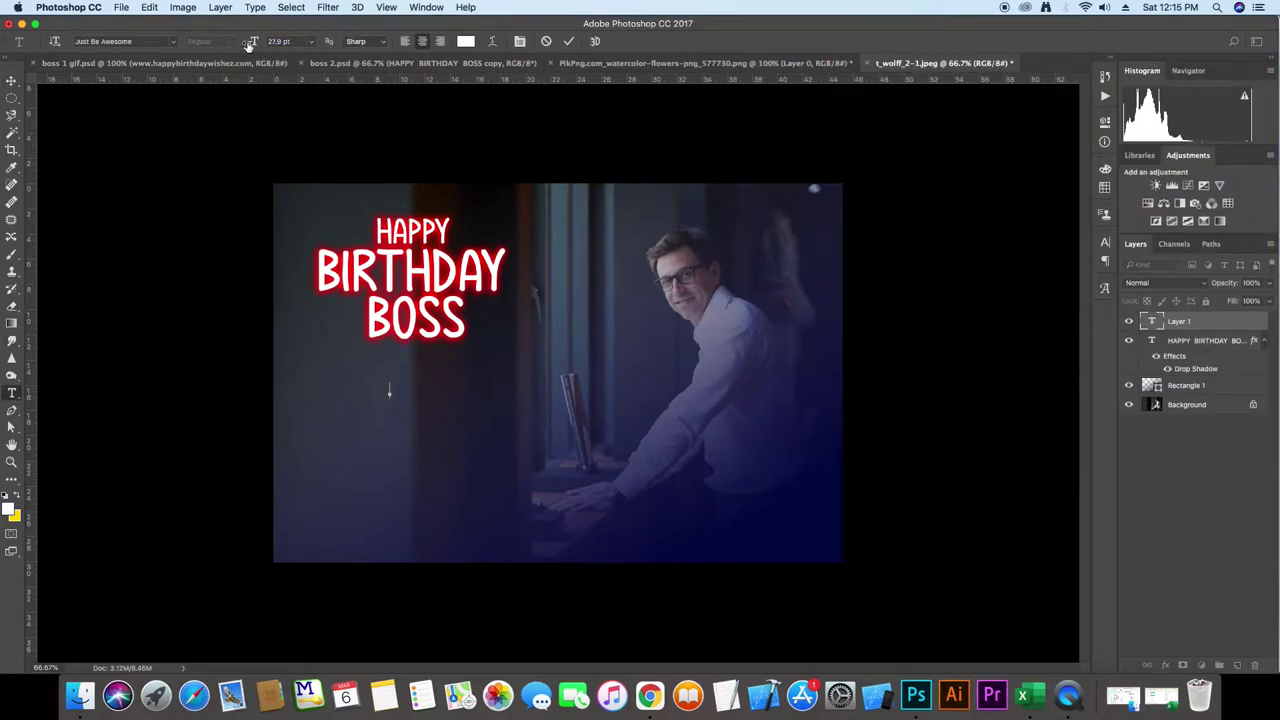
text(Right now, the whole world should be celebrating your greatness. You have done amazing things for your employees and this company as a whole)
key(super+a)
drag(346, 385, 645, 395)
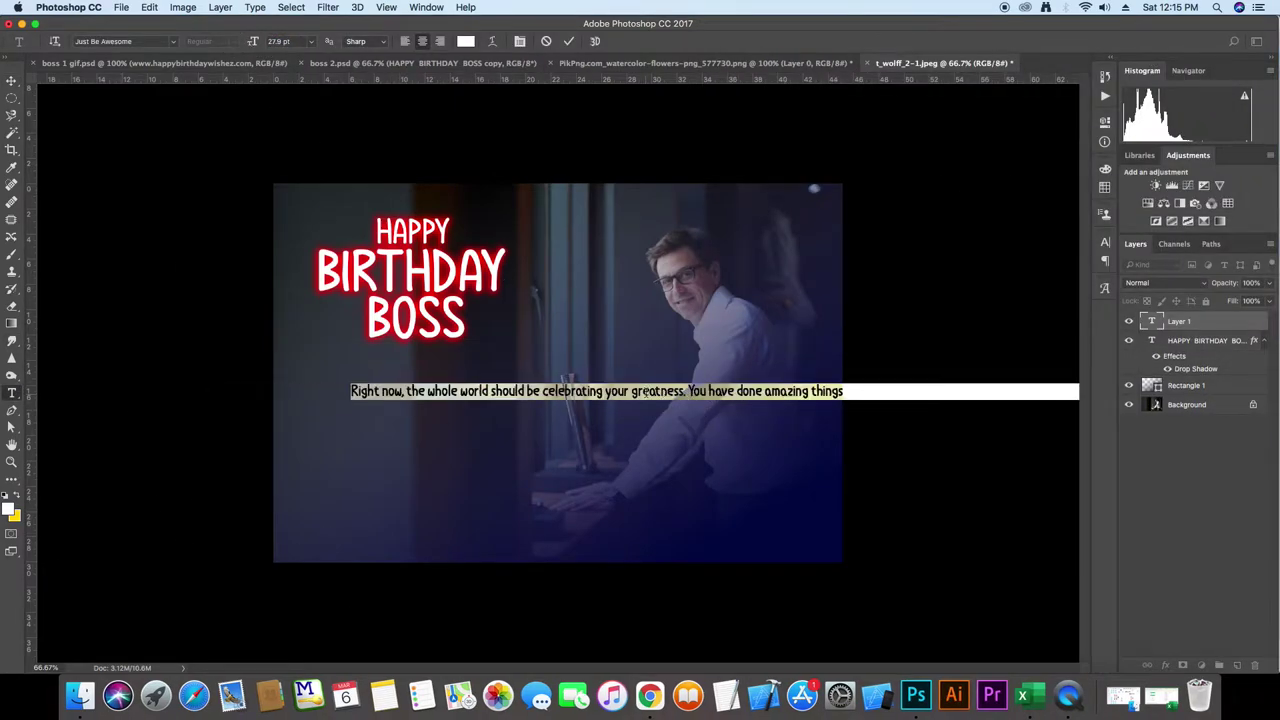
click(606, 392)
key(Return)
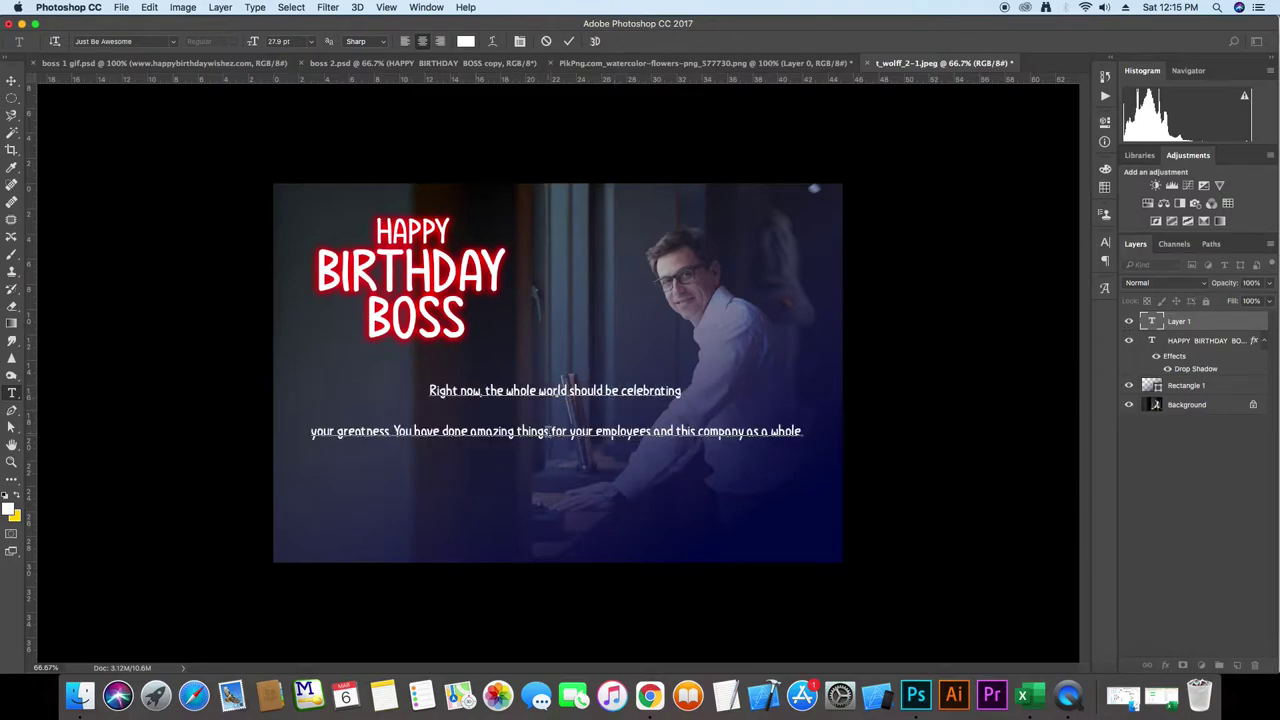
click(548, 431)
key(Return)
Set the three-line message to about 42 pt
key(super+a)
drag(258, 47, 262, 47)
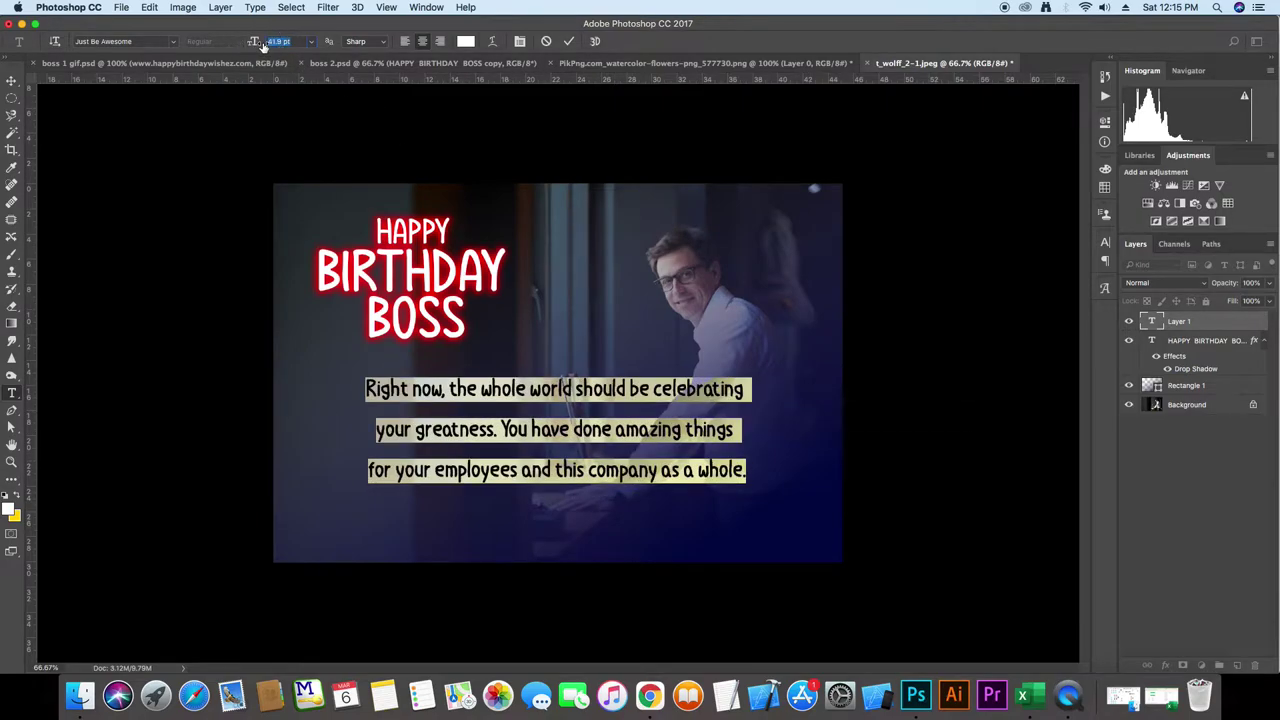
click(1106, 241)
click(1106, 241)
Move the message about 70 px left, shrink it to 77%, and nudge the title
click(12, 80)
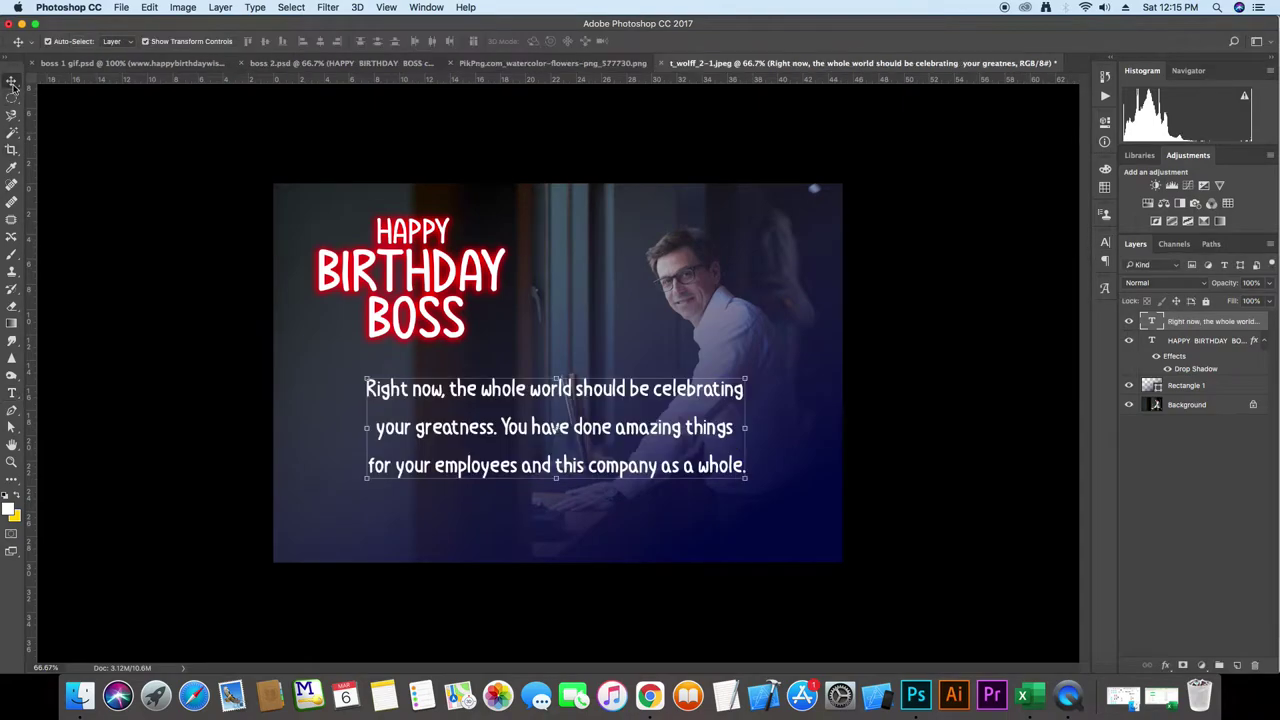
drag(606, 391, 537, 396)
key(super+t)
drag(679, 484, 593, 461)
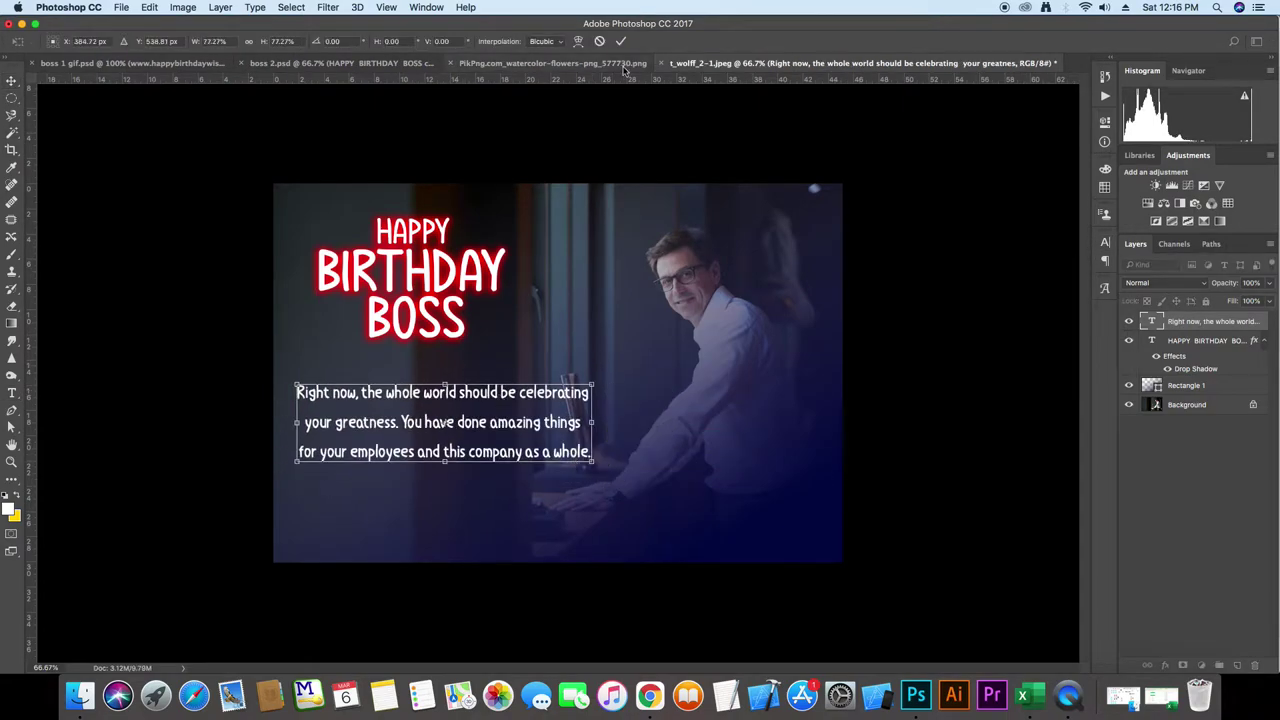
click(620, 41)
drag(510, 253, 543, 263)
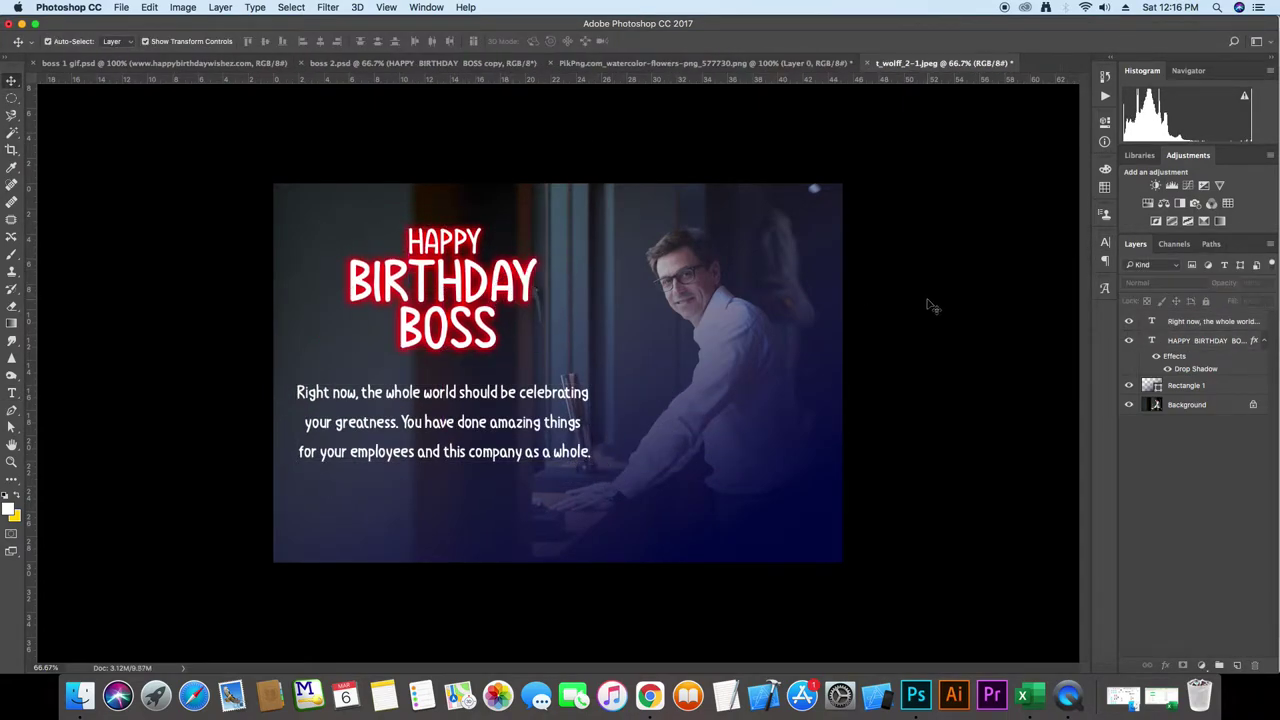
click(11, 392)
click(560, 522)
text(www.happ)
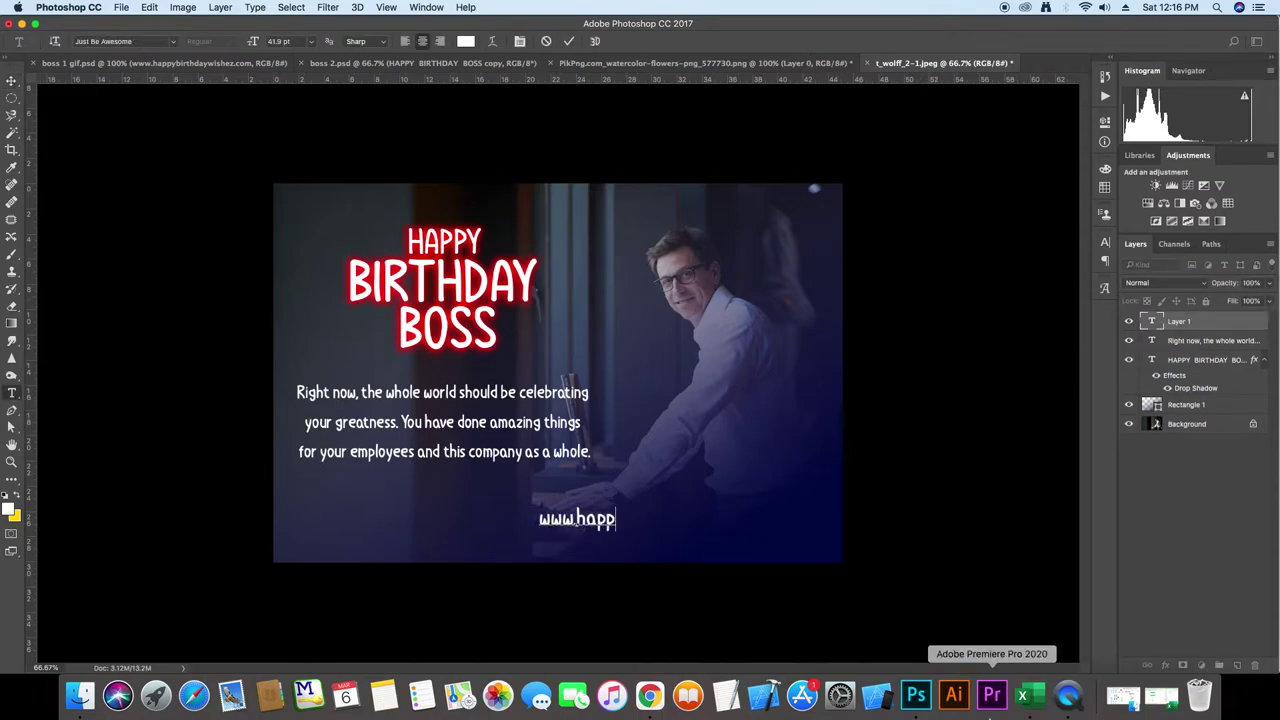
text(ybirthdaywishez)
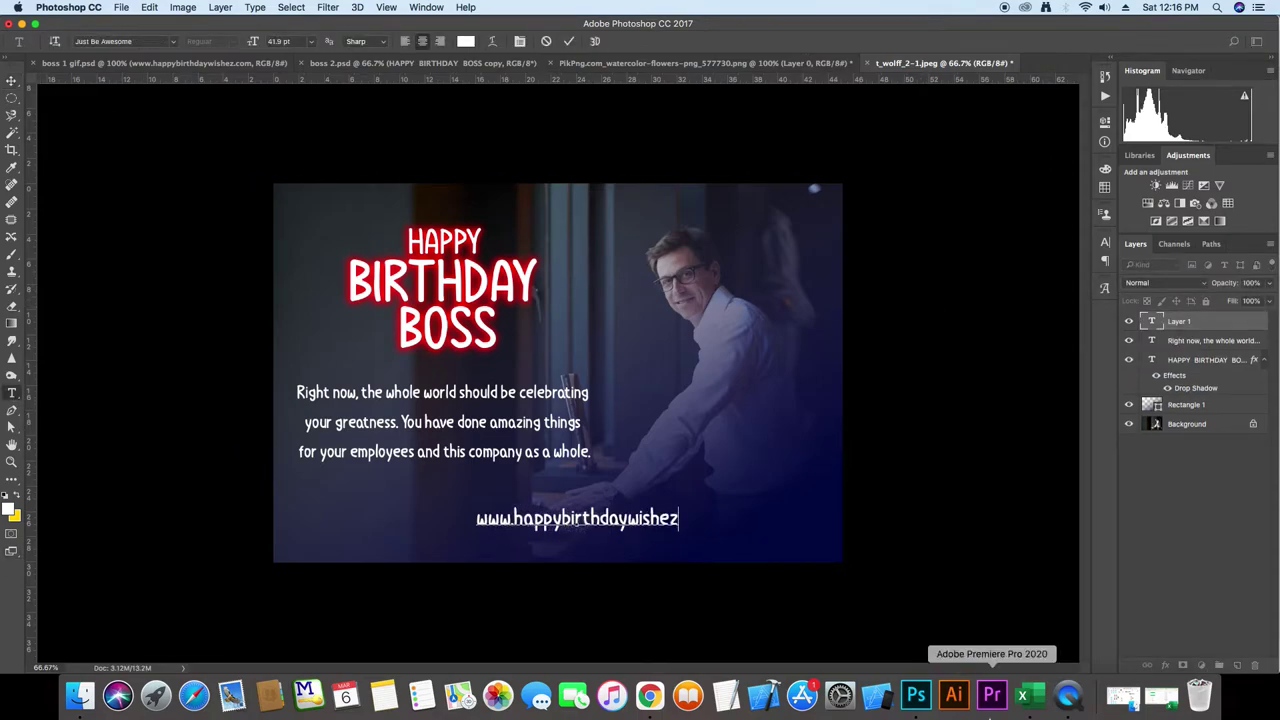
text(.com)
triple_click(628, 524)
click(252, 41)
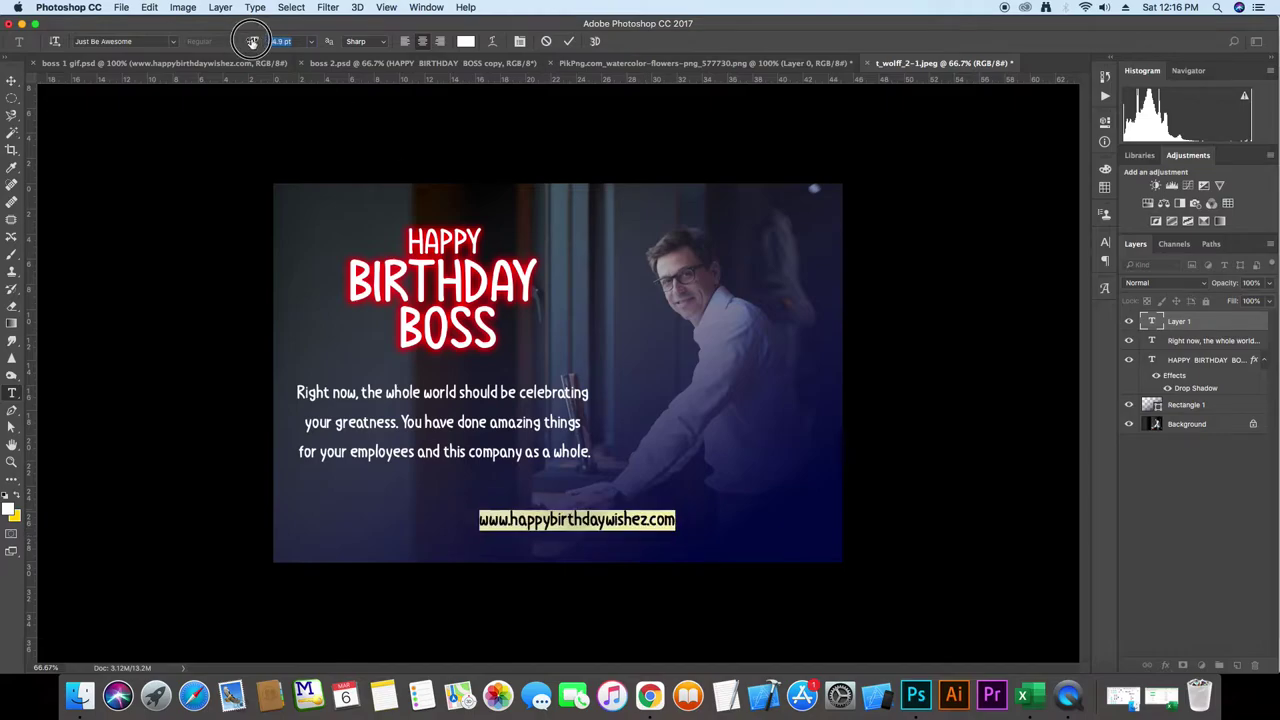
drag(252, 41, 251, 42)
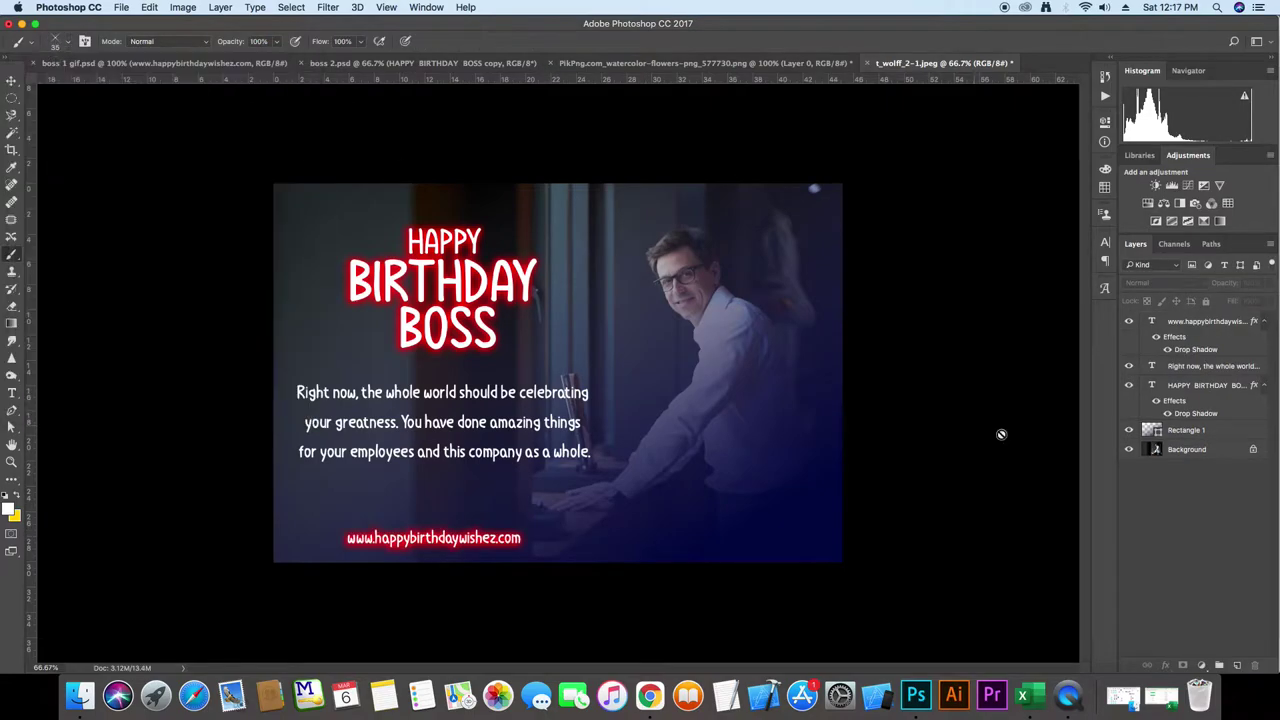
Add two new empty layers, Layer 1 and Layer 2, for the sparkles
click(1237, 665)
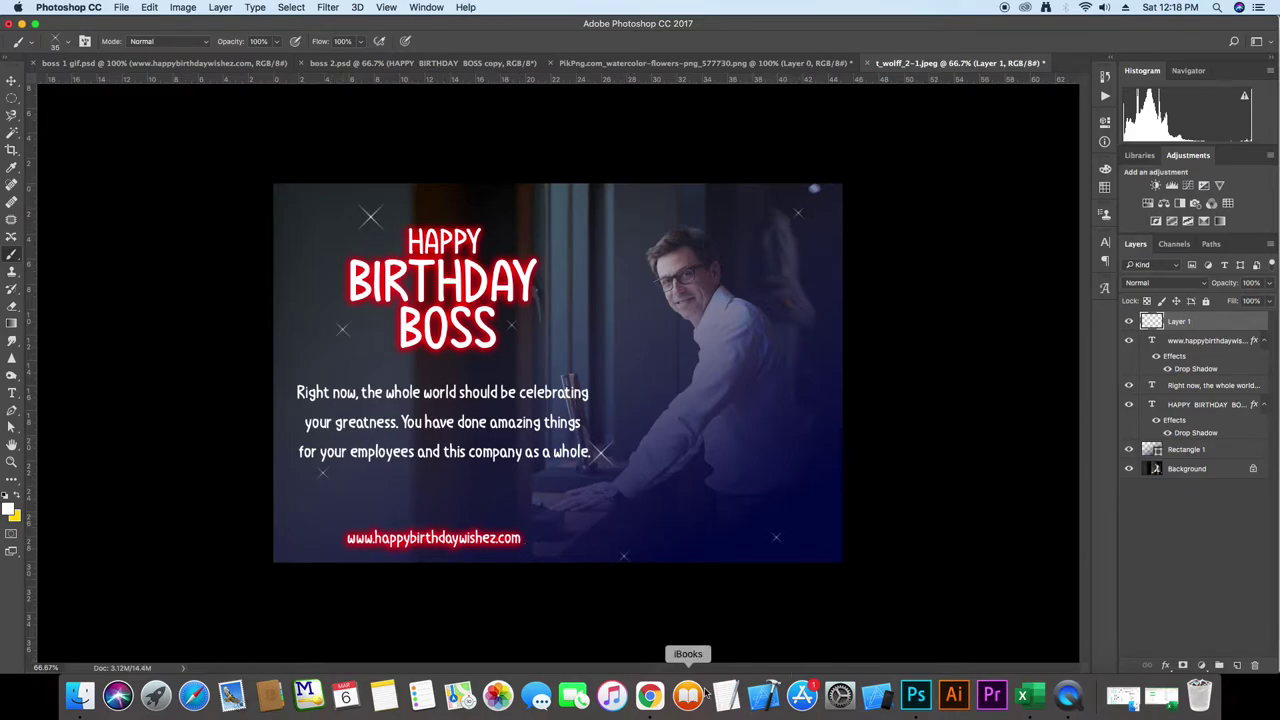
click(1237, 665)
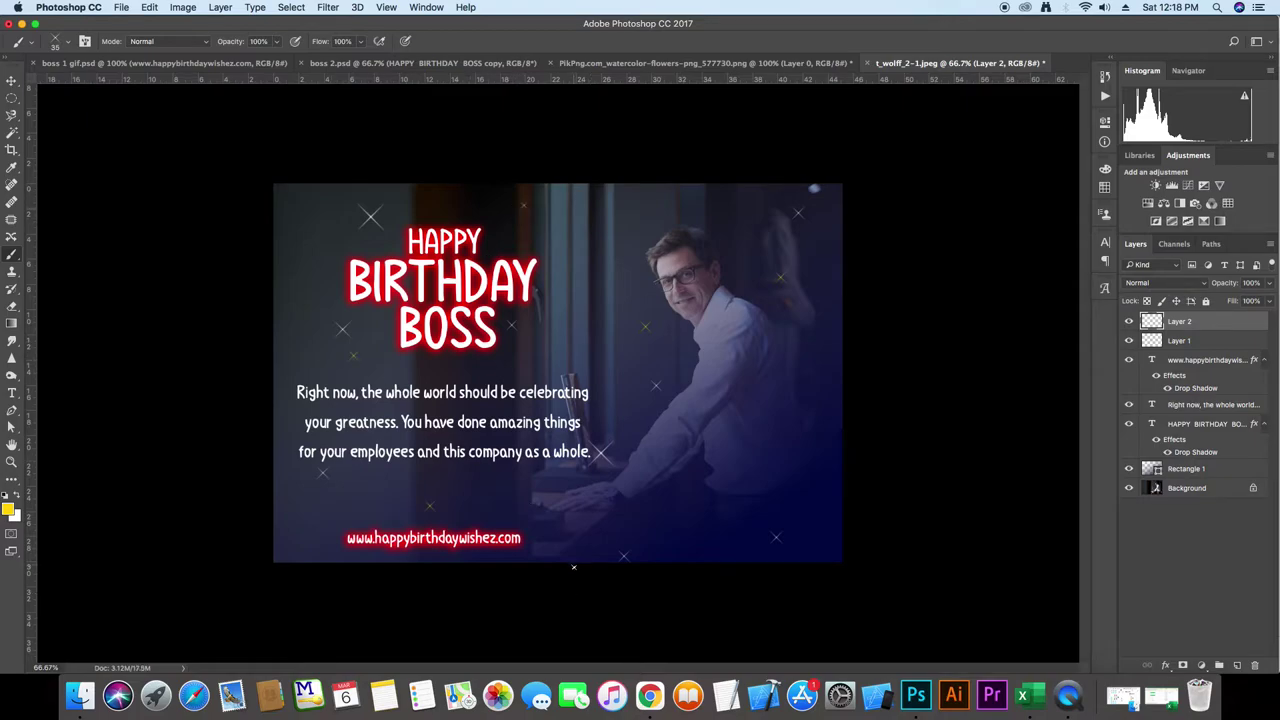
Duplicate the title layer and change the copy's drop shadow to yellow #fac31d
click(1192, 424)
key(ctrl+j)
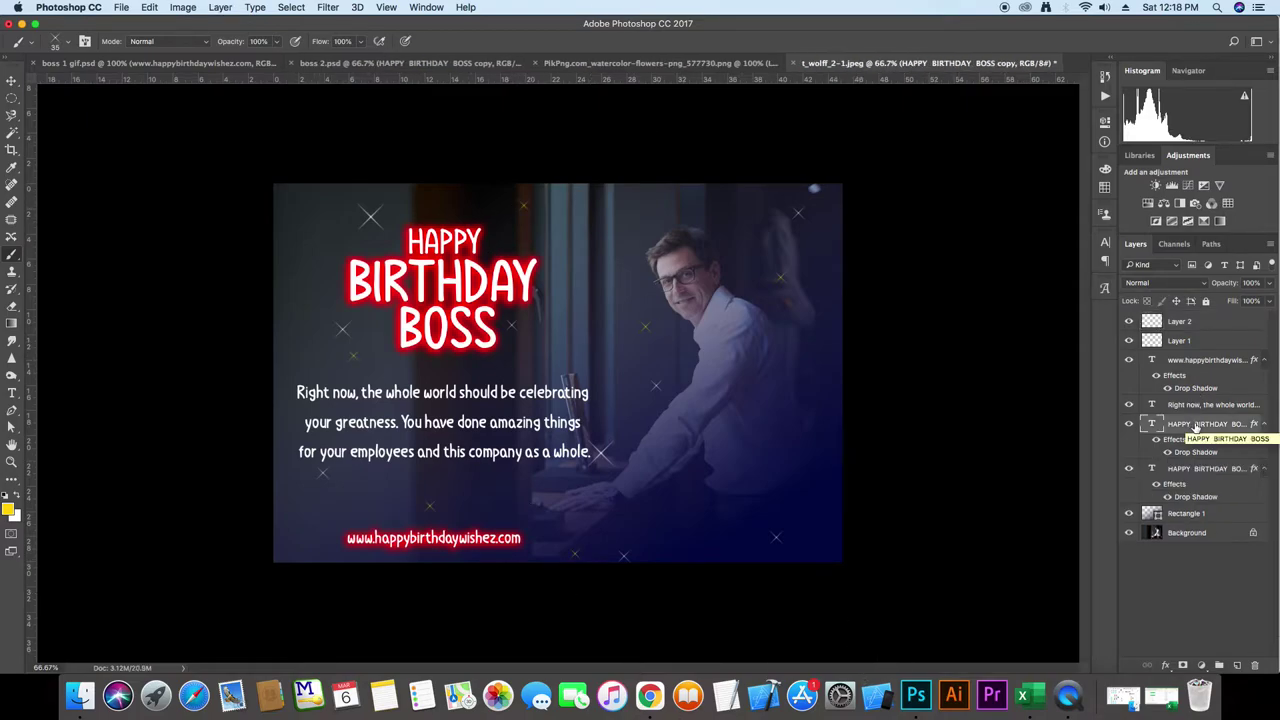
double_click(1196, 452)
click(1025, 68)
mouse_move(1096, 392)
mouse_down()
mouse_move(1108, 332)
mouse_move(1105, 374)
mouse_up()
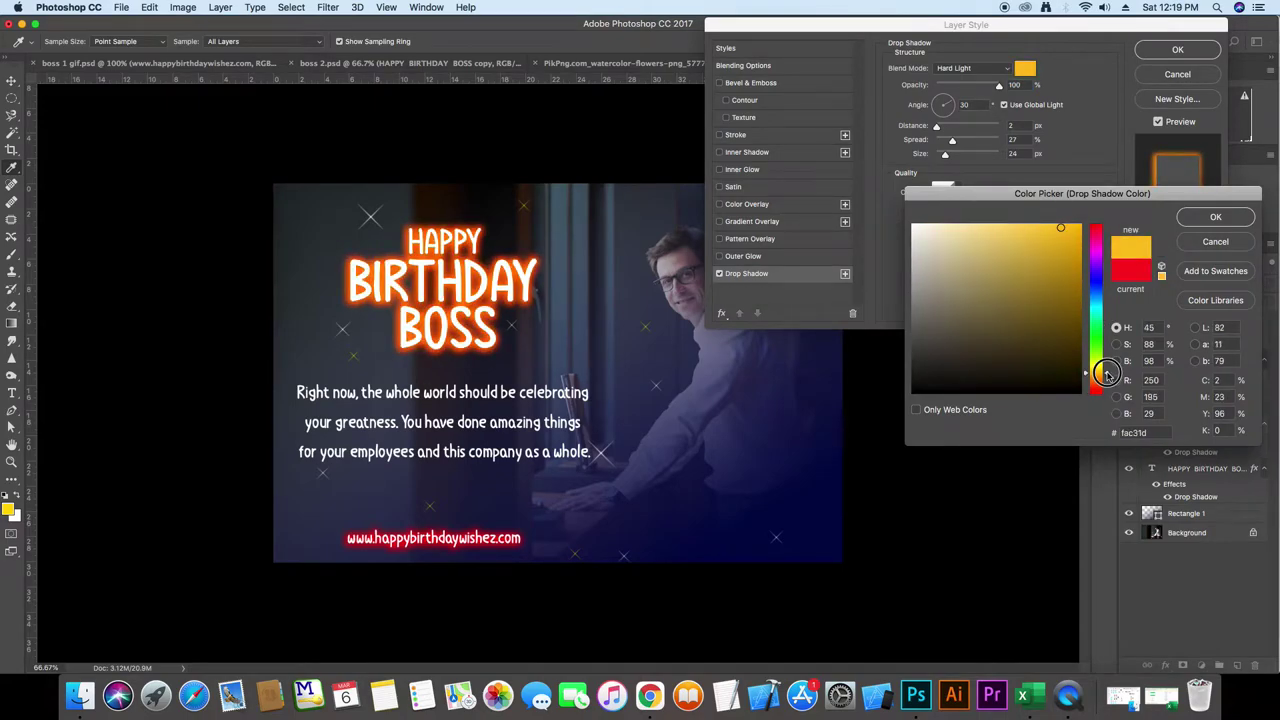
key(Return)
key(Return)
click(1129, 468)
Toggle the yellow-glow copy's visibility to compare it with the red glow
click(1129, 468)
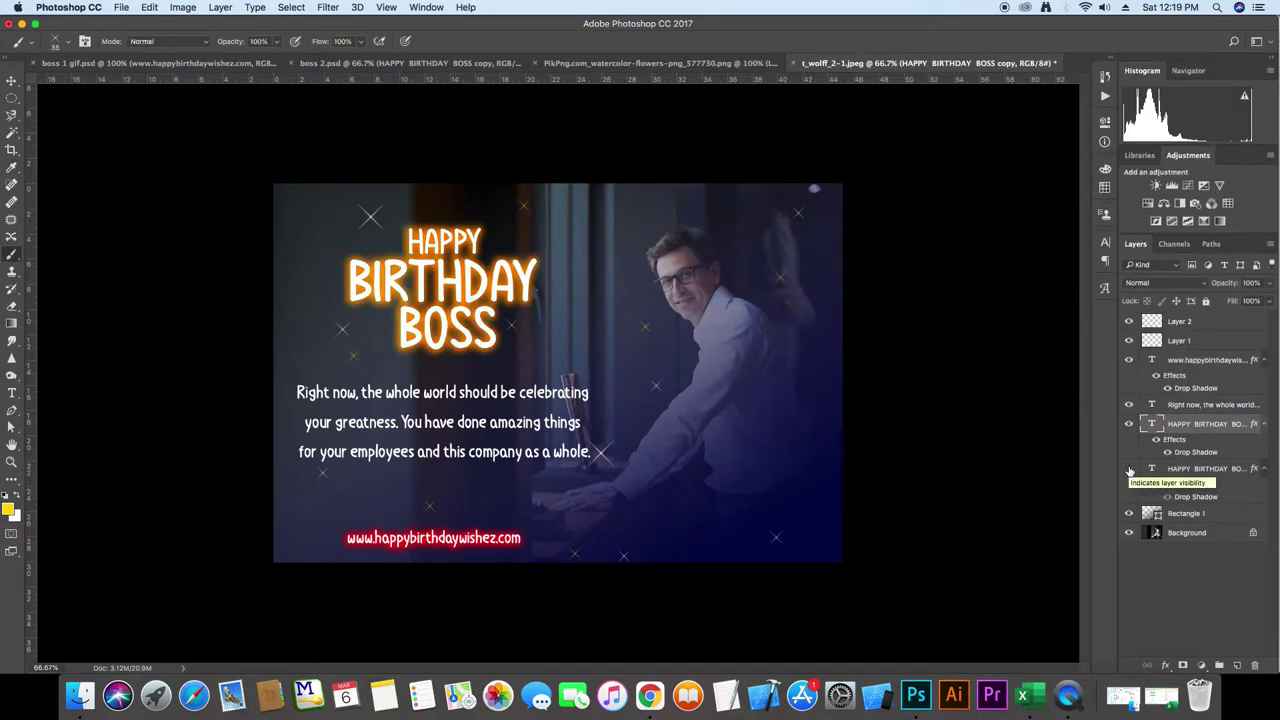
click(1129, 424)
click(1129, 424)
click(1129, 424)
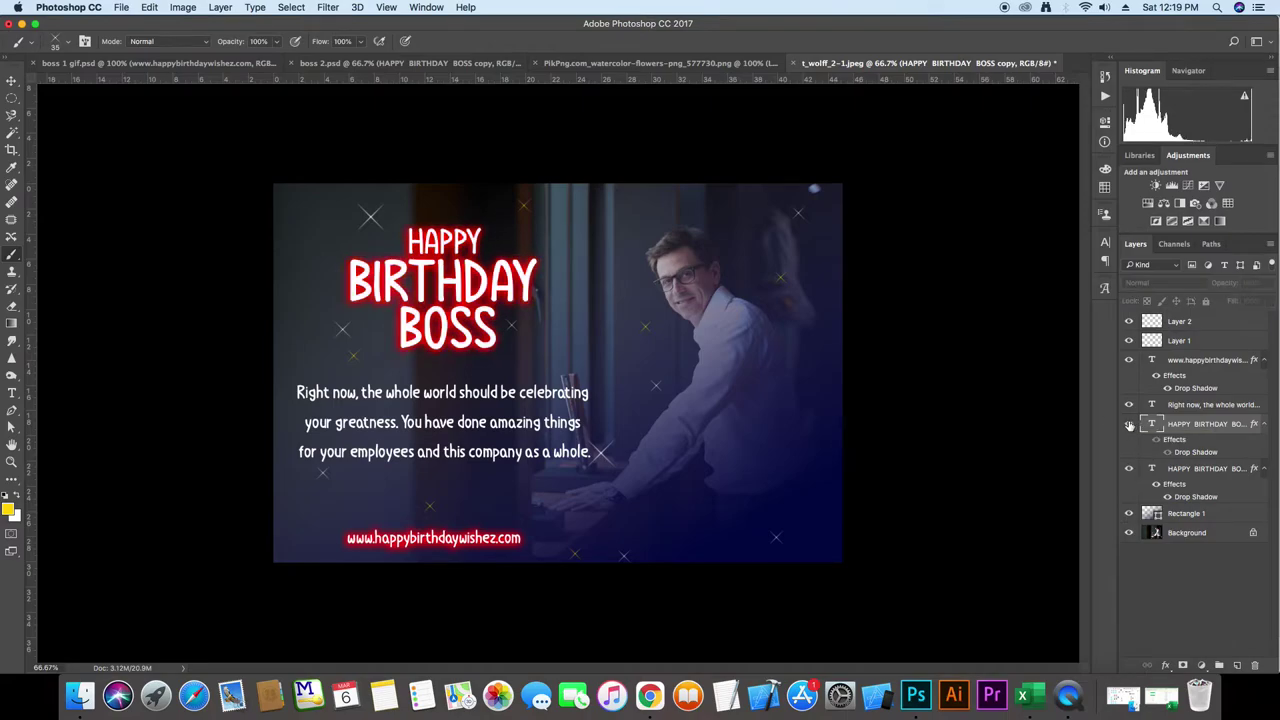
click(1129, 424)
click(1129, 468)
click(1129, 468)
Create a video timeline and enable Position keyframing on the Layer 1 sparkles
click(426, 7)
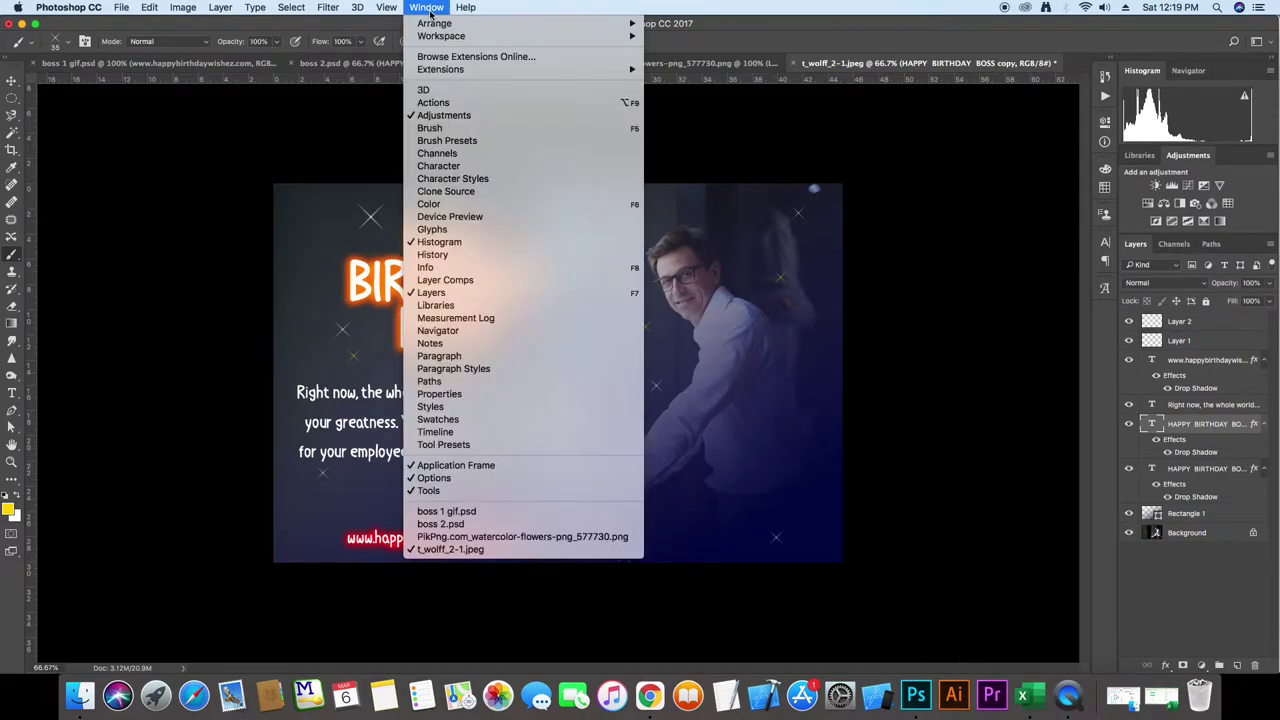
click(440, 432)
click(514, 550)
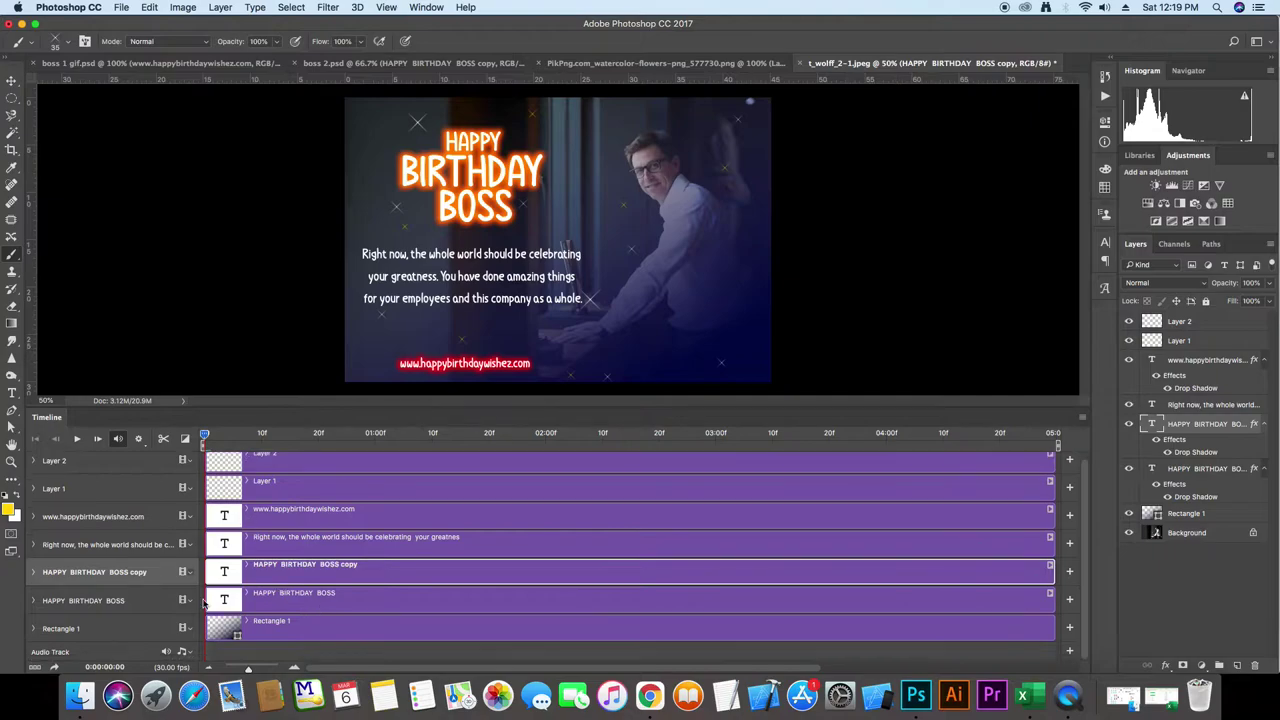
click(287, 490)
click(33, 494)
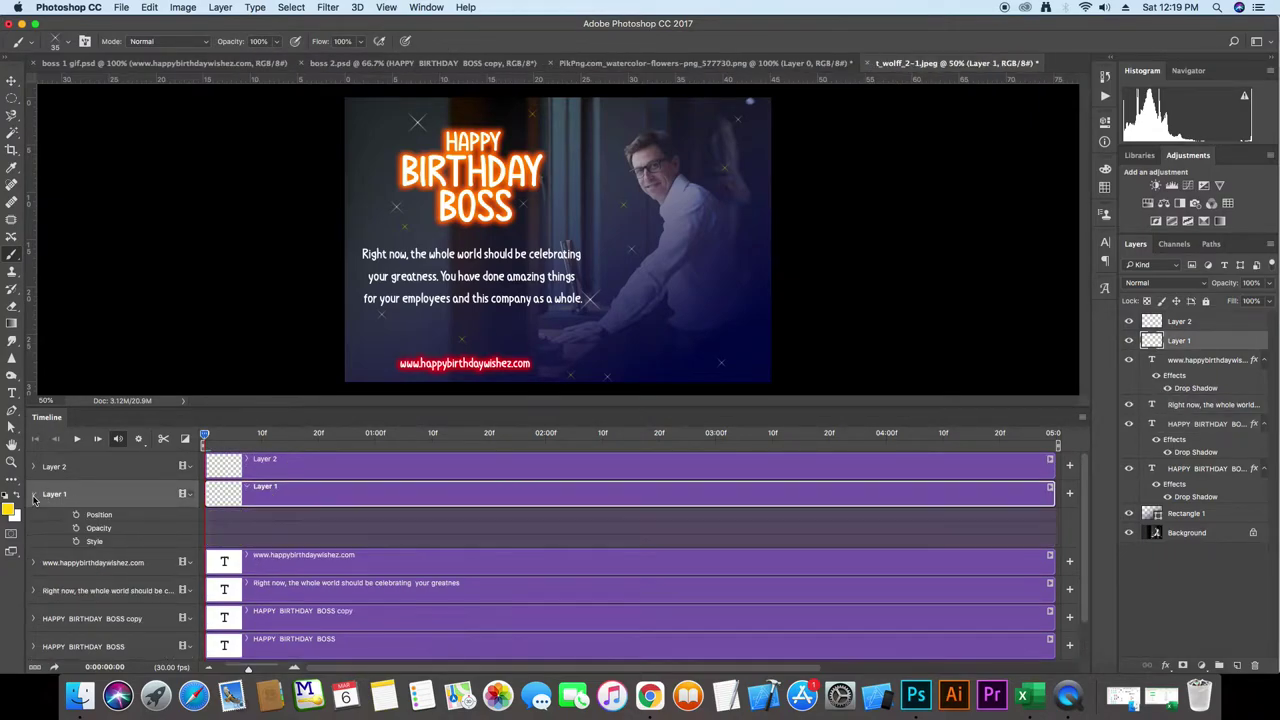
click(76, 514)
Add sparkle Position keyframes at about 12 frames and at one second
drag(204, 437, 270, 438)
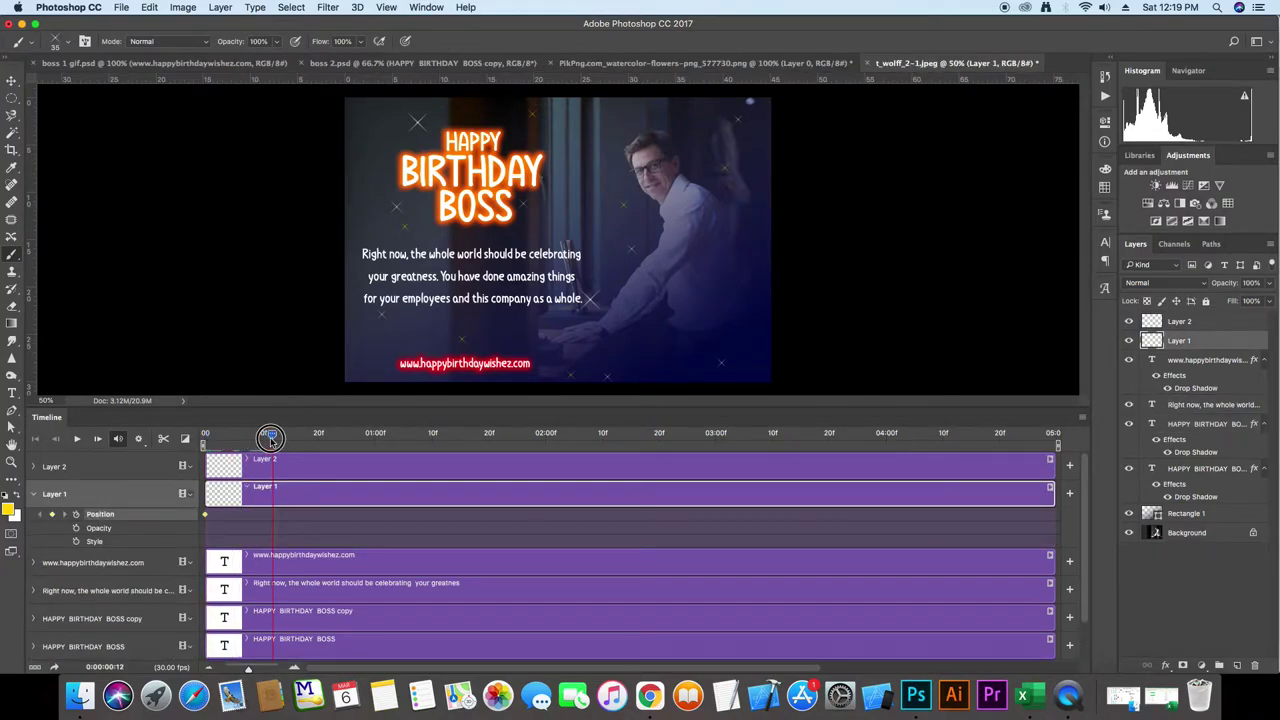
click(12, 79)
drag(409, 126, 400, 198)
drag(272, 433, 375, 433)
click(400, 198)
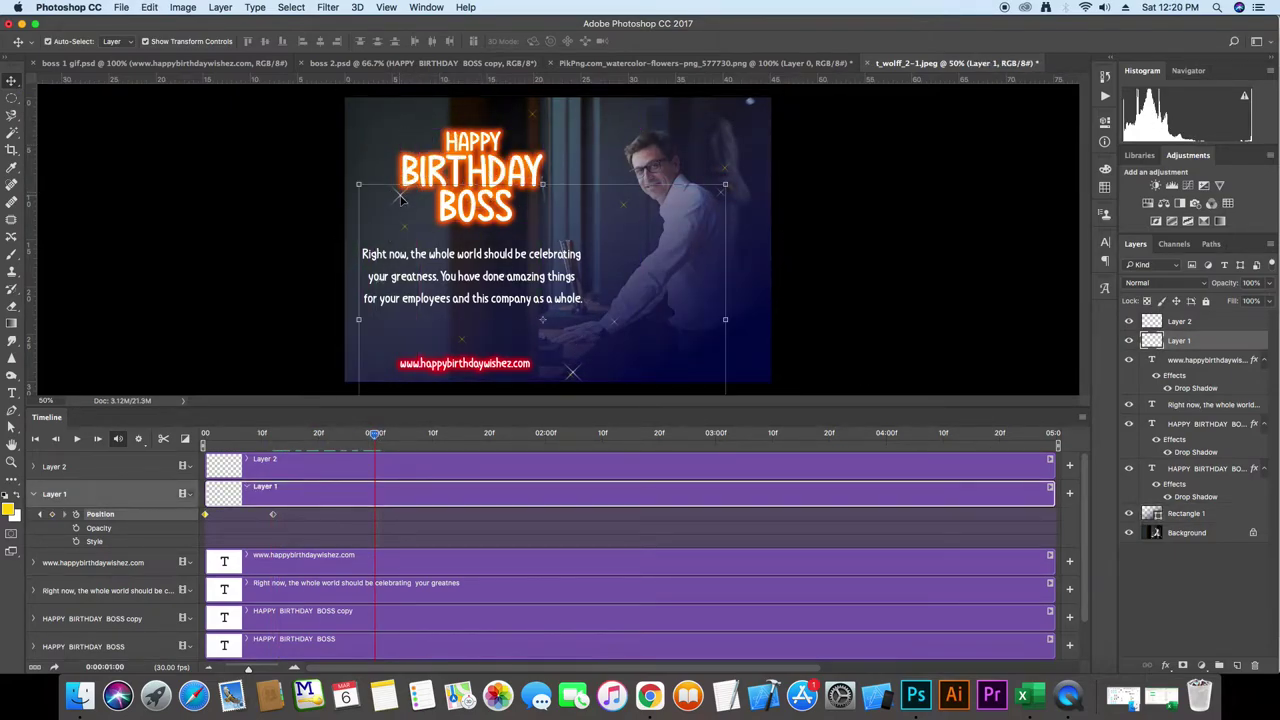
drag(400, 198, 628, 360)
Add sparkle Position keyframes at 1:20 and further along the timeline
drag(375, 433, 488, 433)
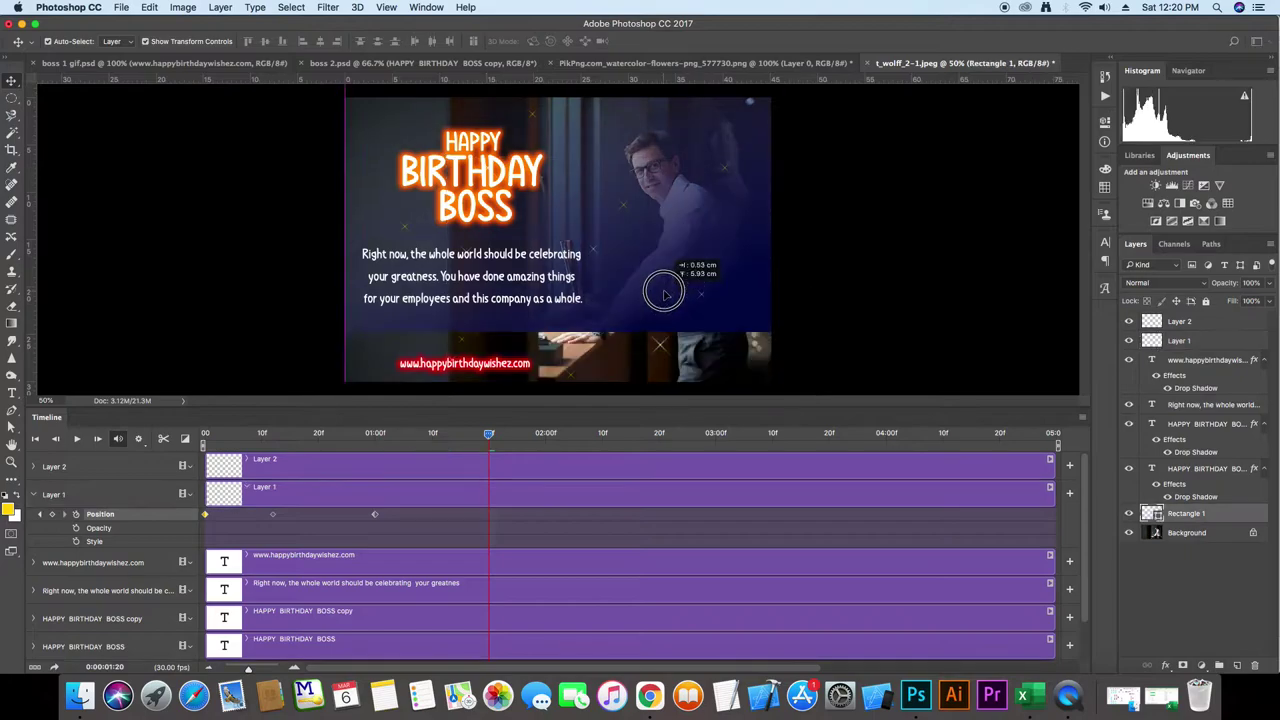
drag(628, 360, 636, 316)
drag(488, 433, 573, 464)
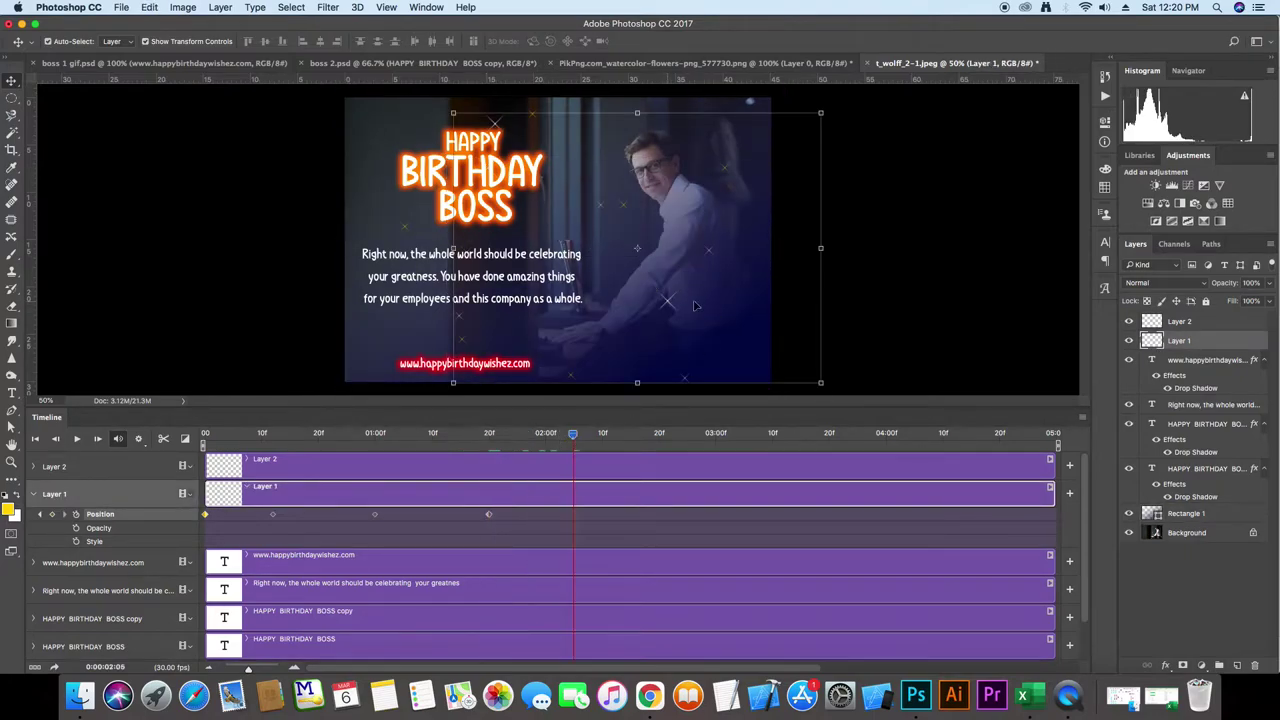
mouse_move(666, 308)
mouse_down()
mouse_move(713, 345)
mouse_move(745, 257)
mouse_move(590, 240)
mouse_up()
key(space)
key(space)
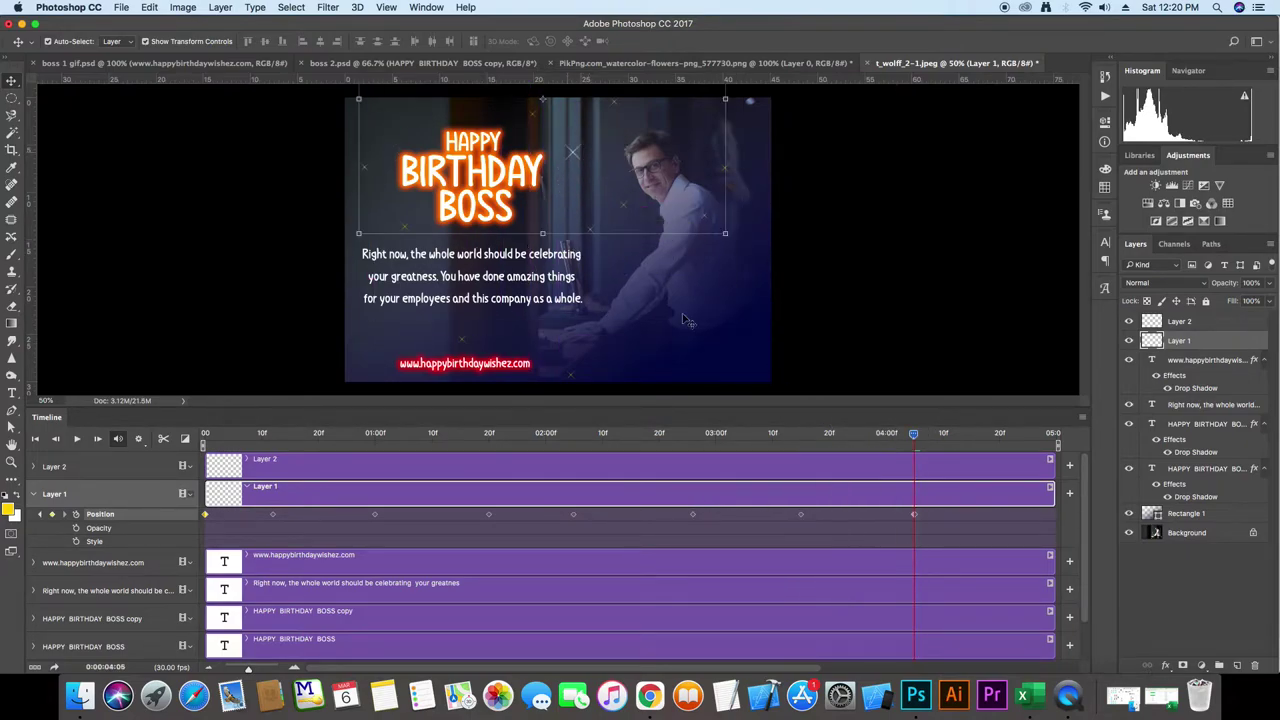
Add a final Position keyframe near the end and preview the sparkle animation
click(999, 433)
drag(580, 155, 482, 155)
key(End)
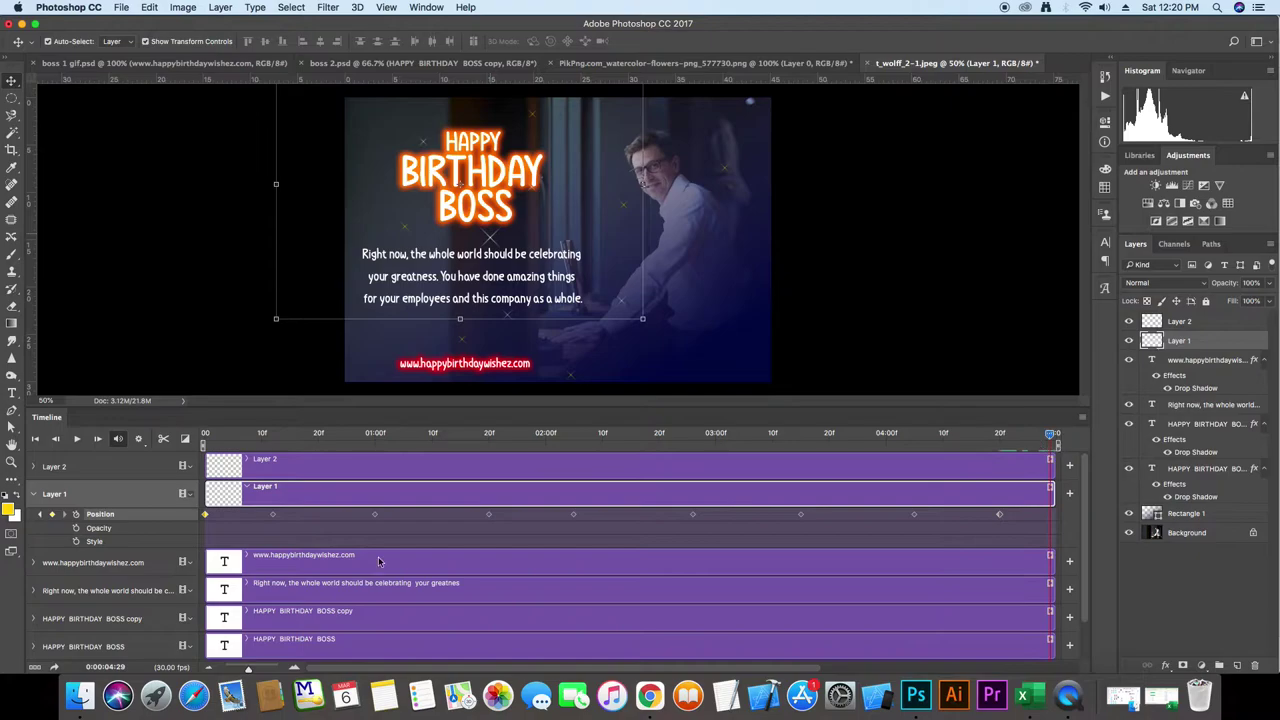
click(76, 438)
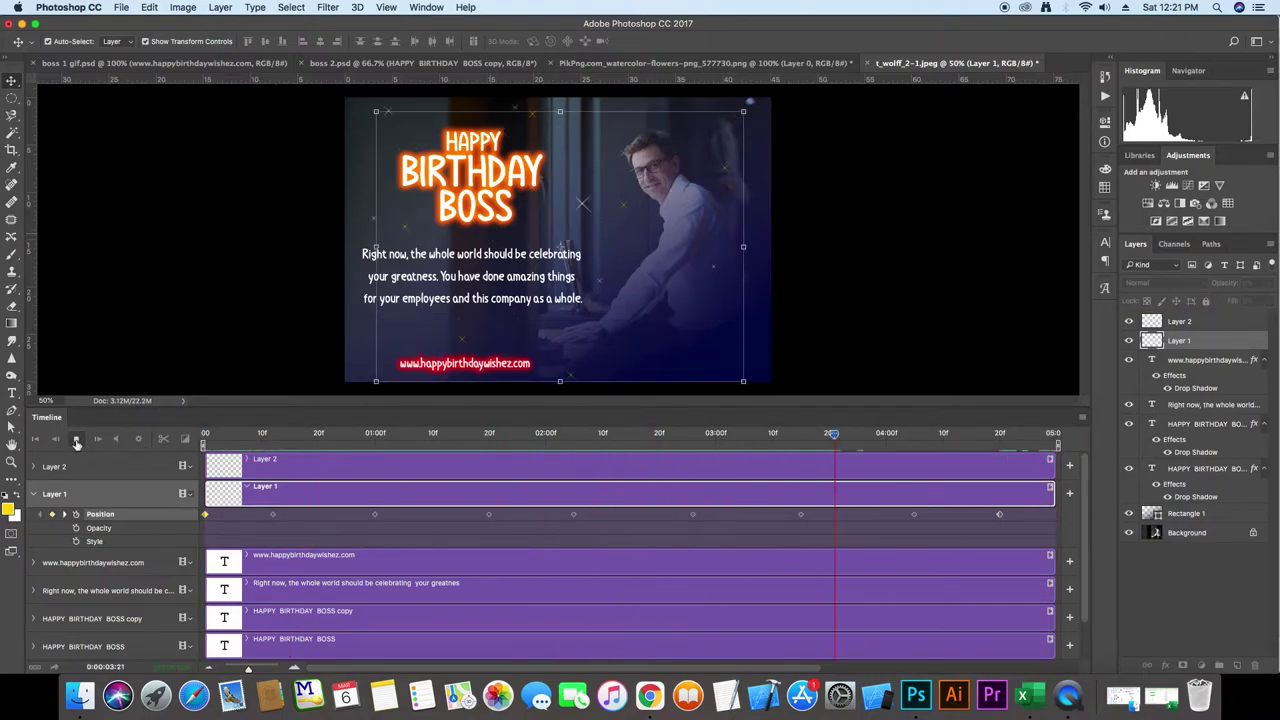
click(76, 438)
click(33, 466)
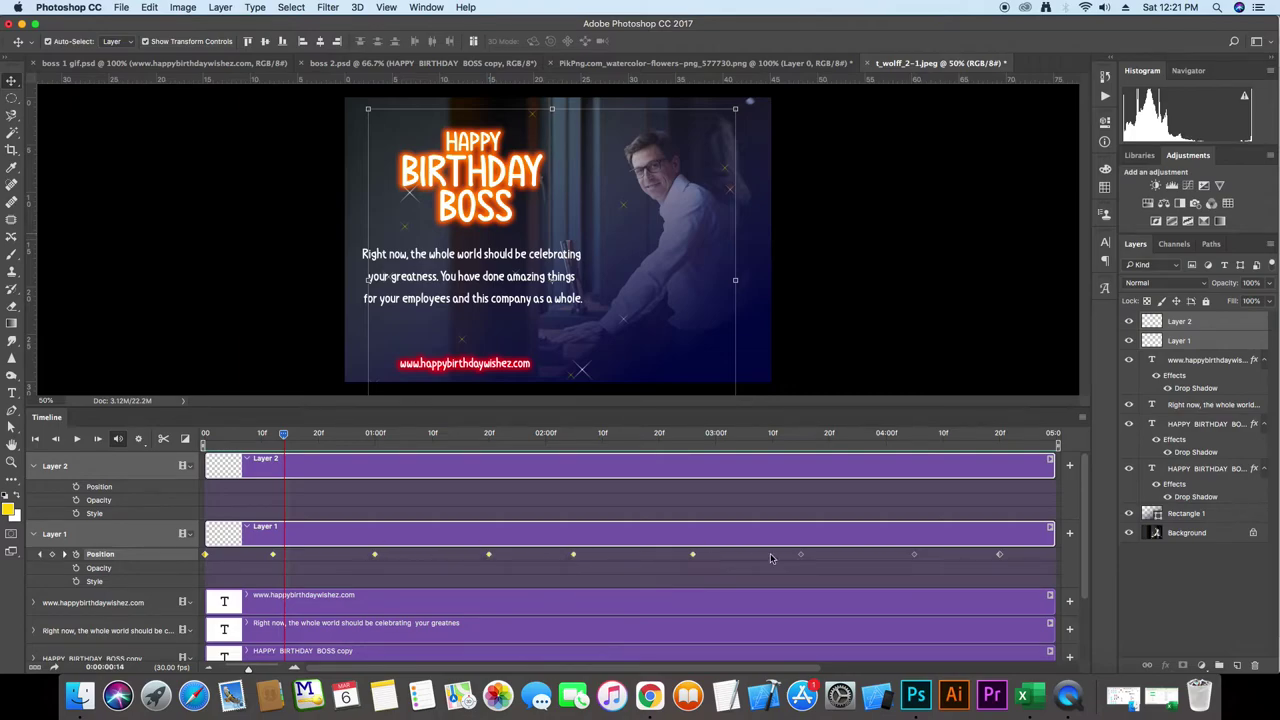
Copy Layer 1's Position keyframes and paste them onto Layer 2
right_click(998, 556)
click(1015, 577)
click(99, 486)
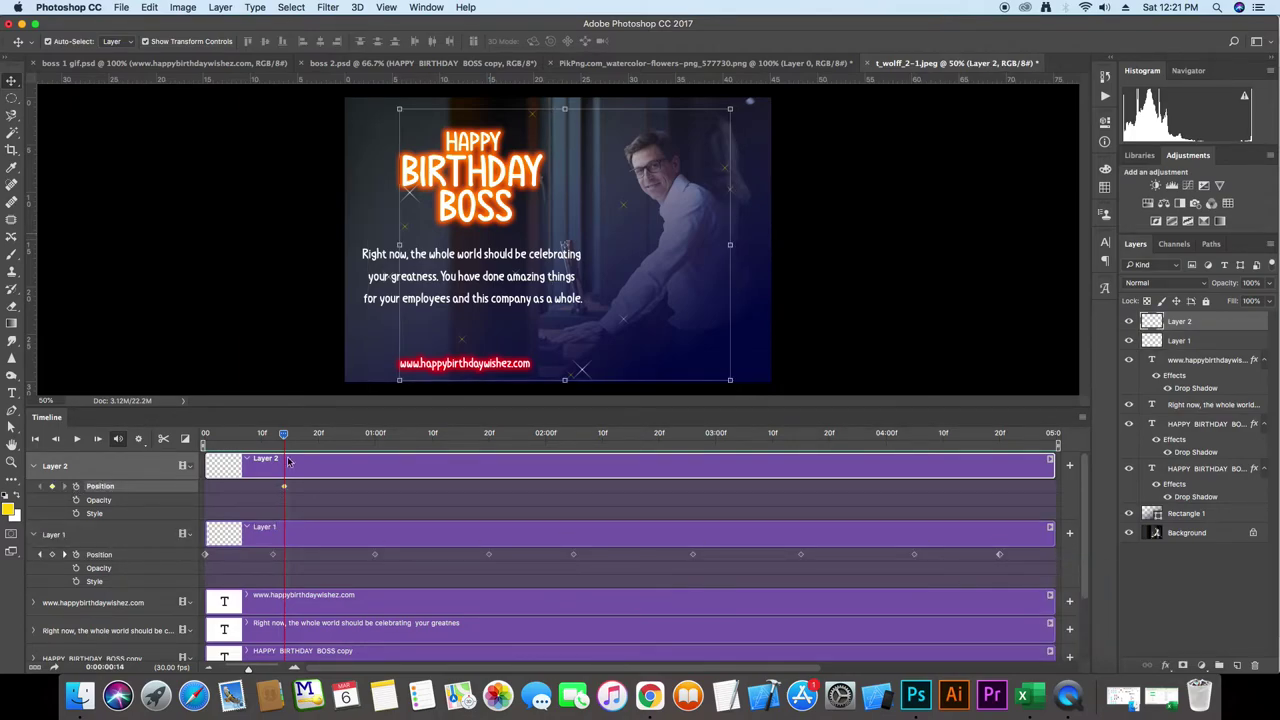
right_click(287, 487)
click(309, 515)
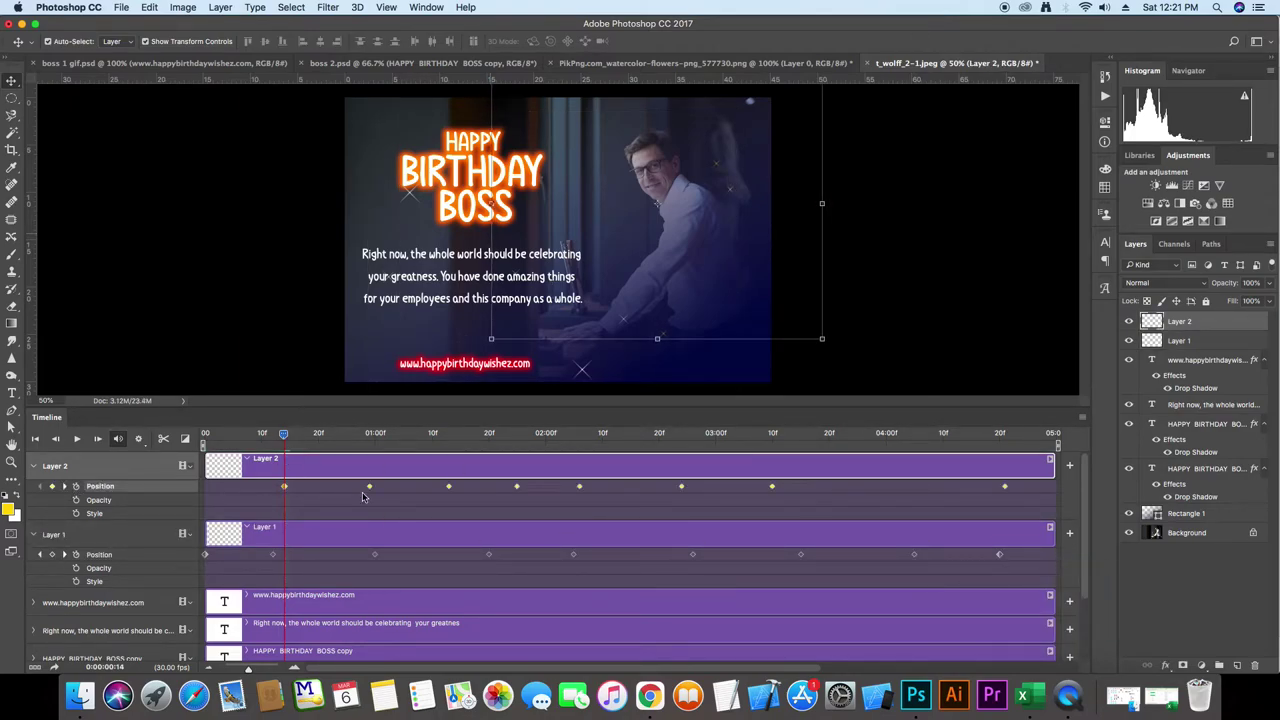
Preview both moving sparkle layers, then convert the timeline to frame animation
key(space)
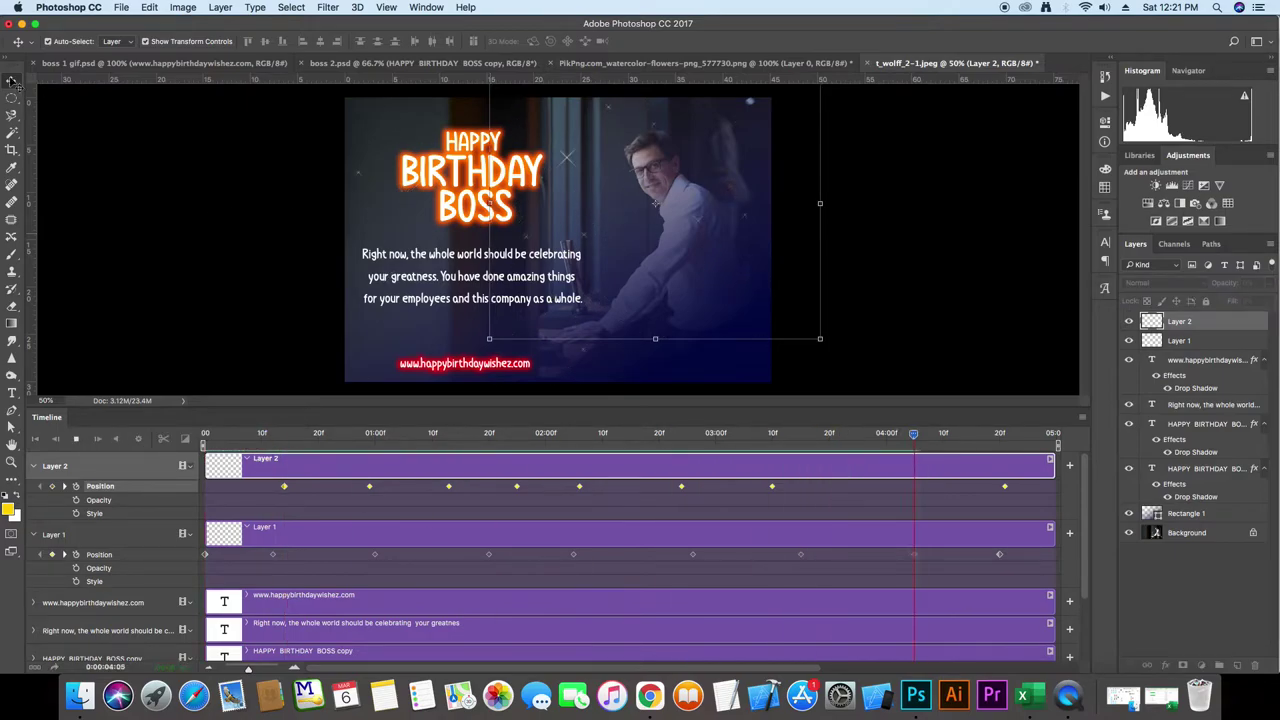
drag(420, 434, 742, 438)
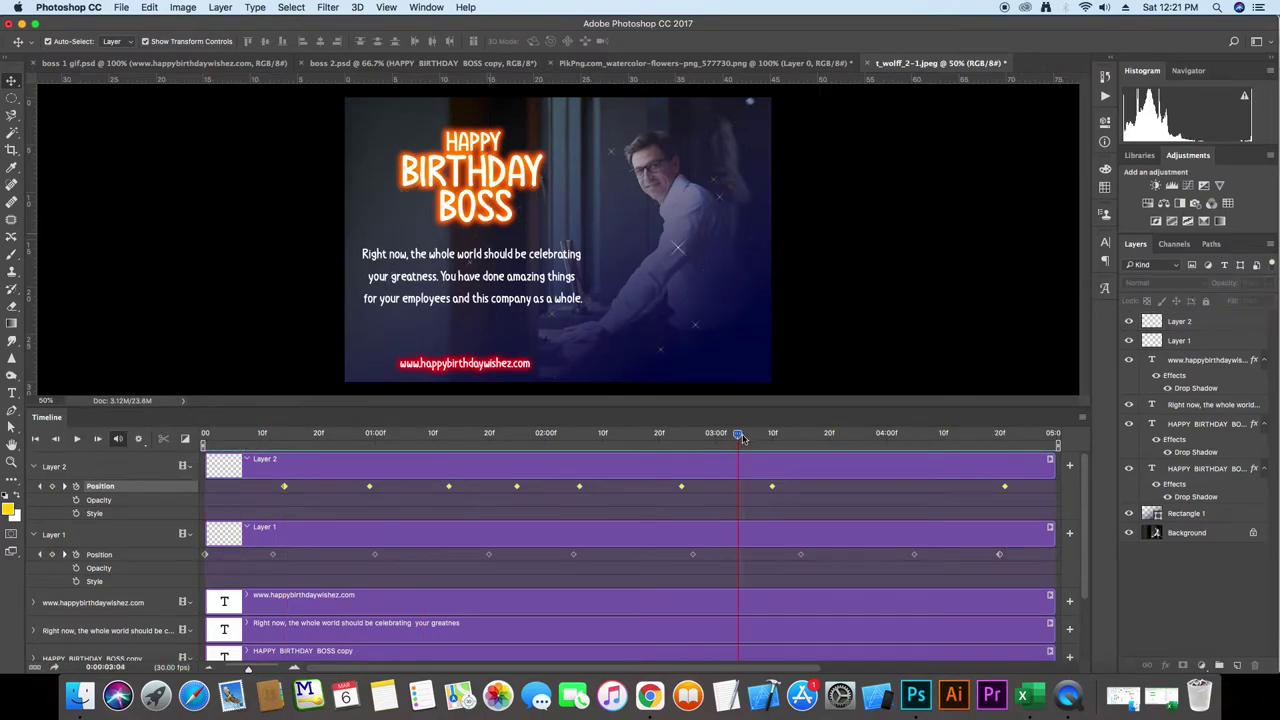
click(34, 667)
Convert to a frame animation and set it to loop forever
click(736, 266)
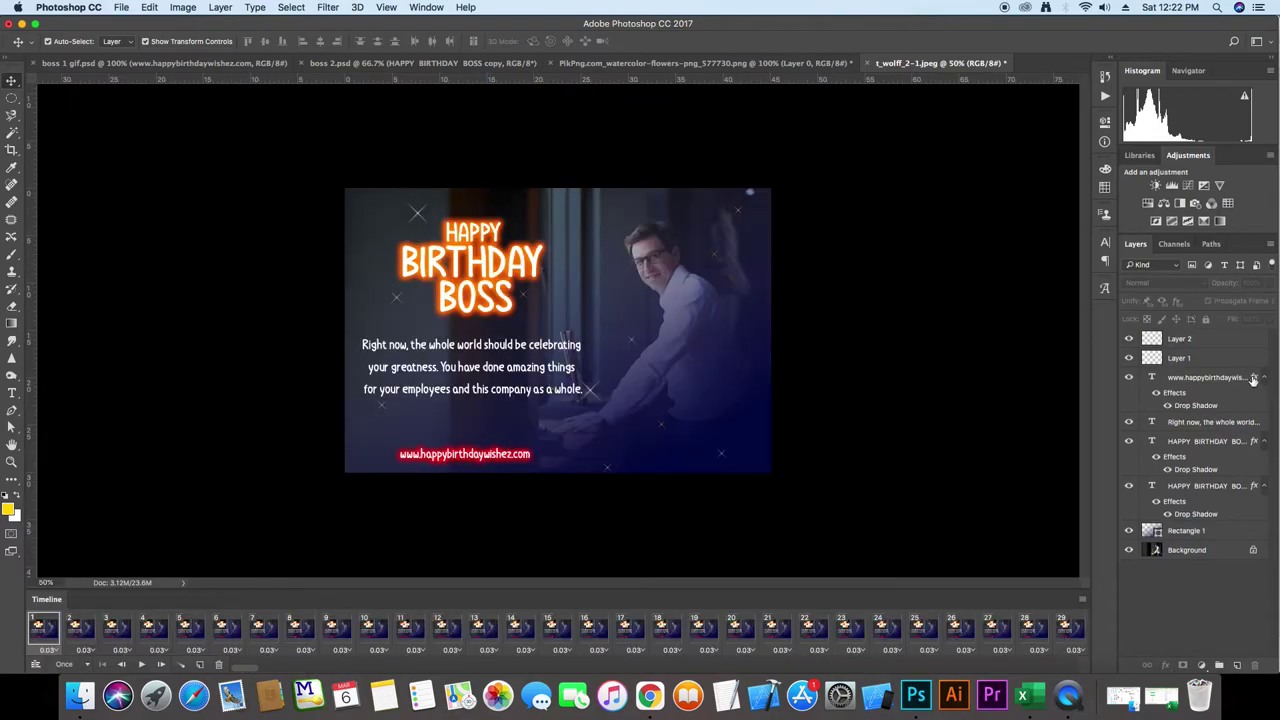
click(1192, 486)
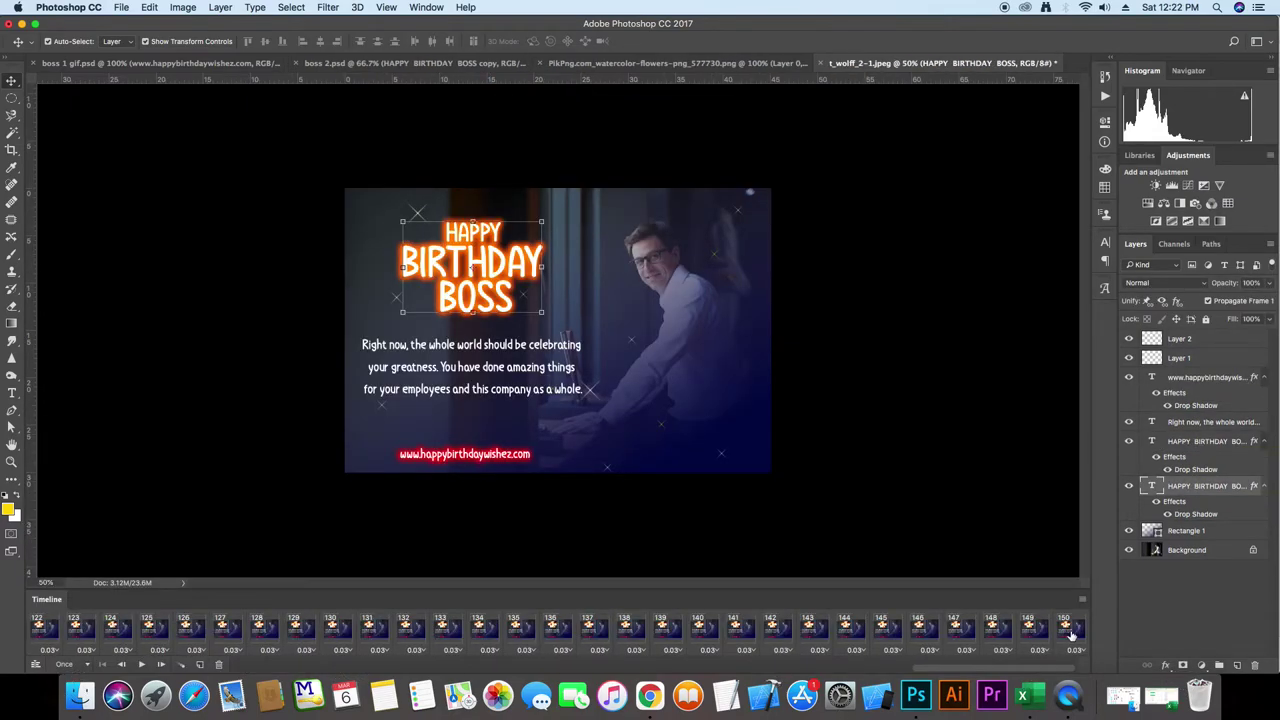
click(63, 664)
click(70, 642)
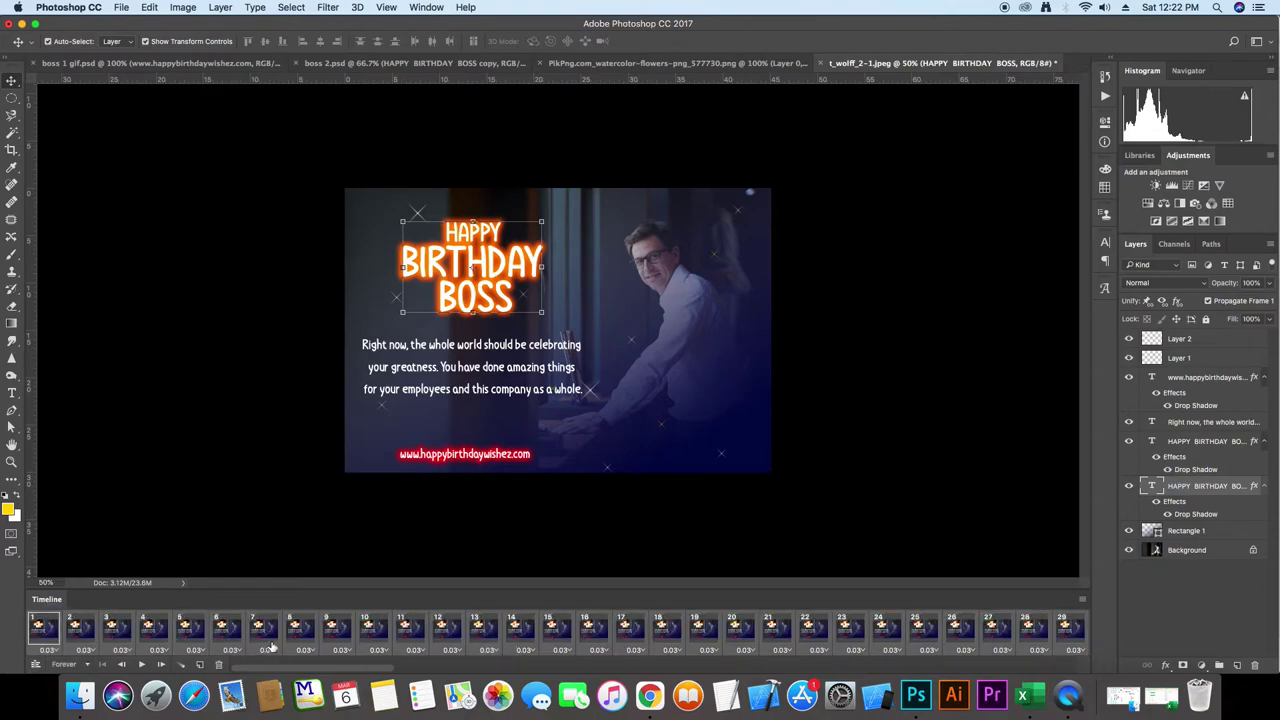
Give frames 7–12 a red title glow and keep frames 1–6 orange
click(262, 630)
shift+click(444, 630)
click(1129, 441)
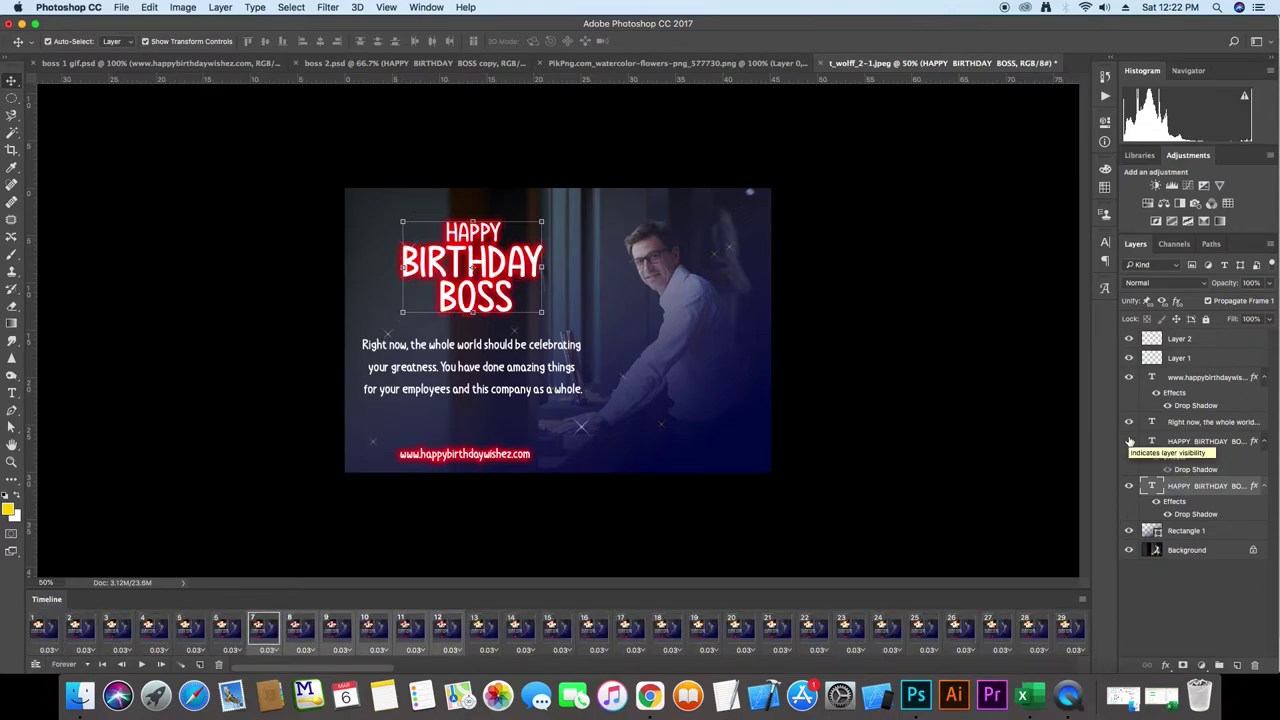
click(226, 630)
shift+click(46, 630)
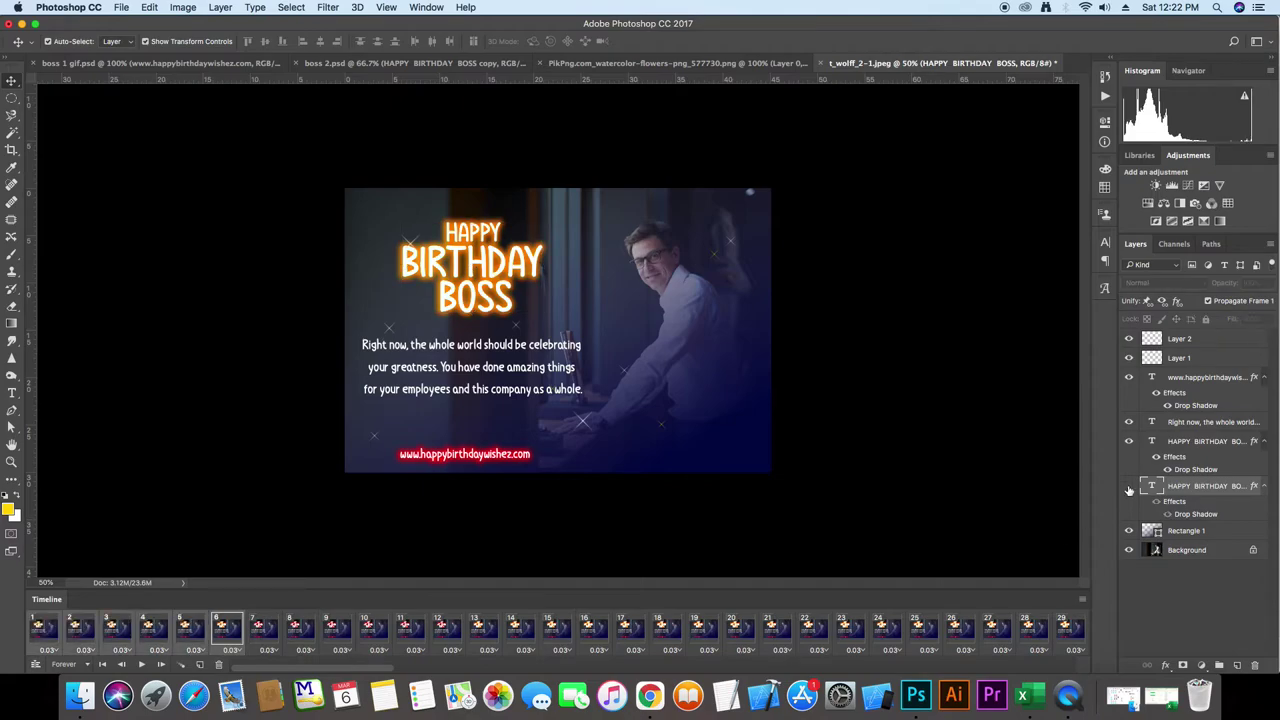
click(1129, 486)
Switch the title glow to red on frames 13–18 and 23–29
click(483, 628)
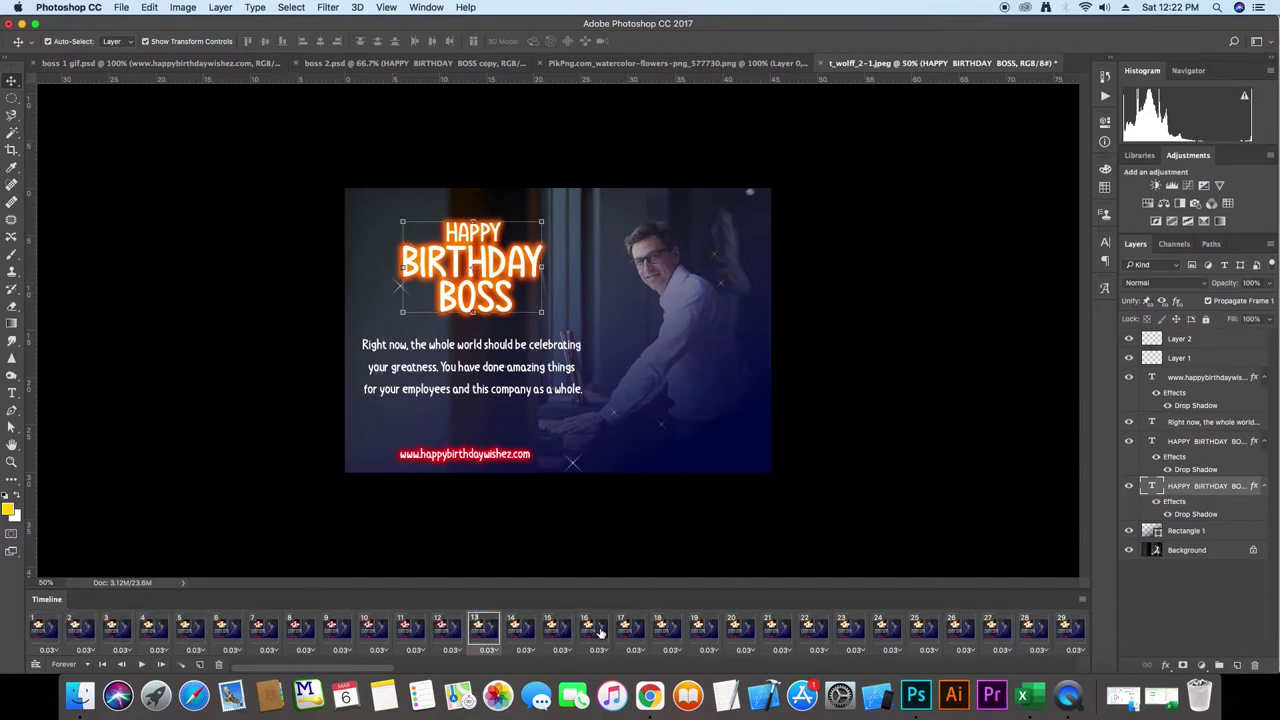
shift+click(663, 630)
click(1129, 486)
click(1129, 441)
click(848, 628)
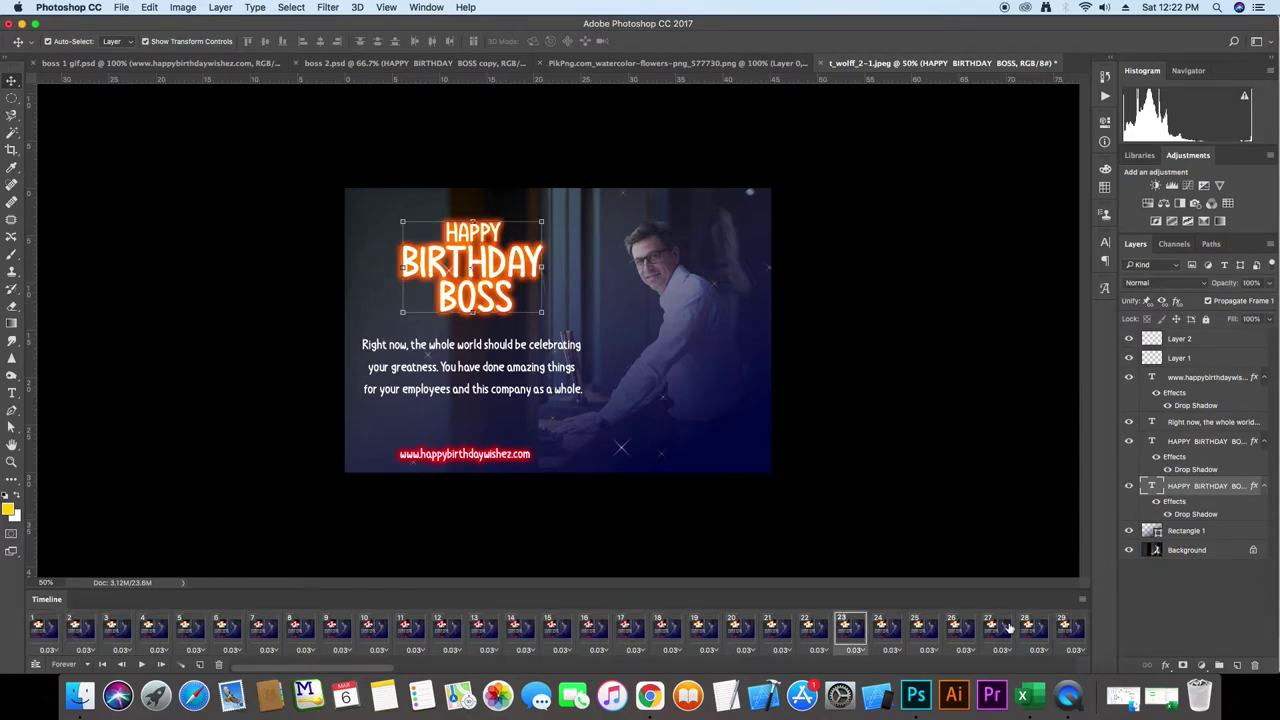
shift+click(1063, 628)
click(1129, 441)
drag(374, 668, 503, 680)
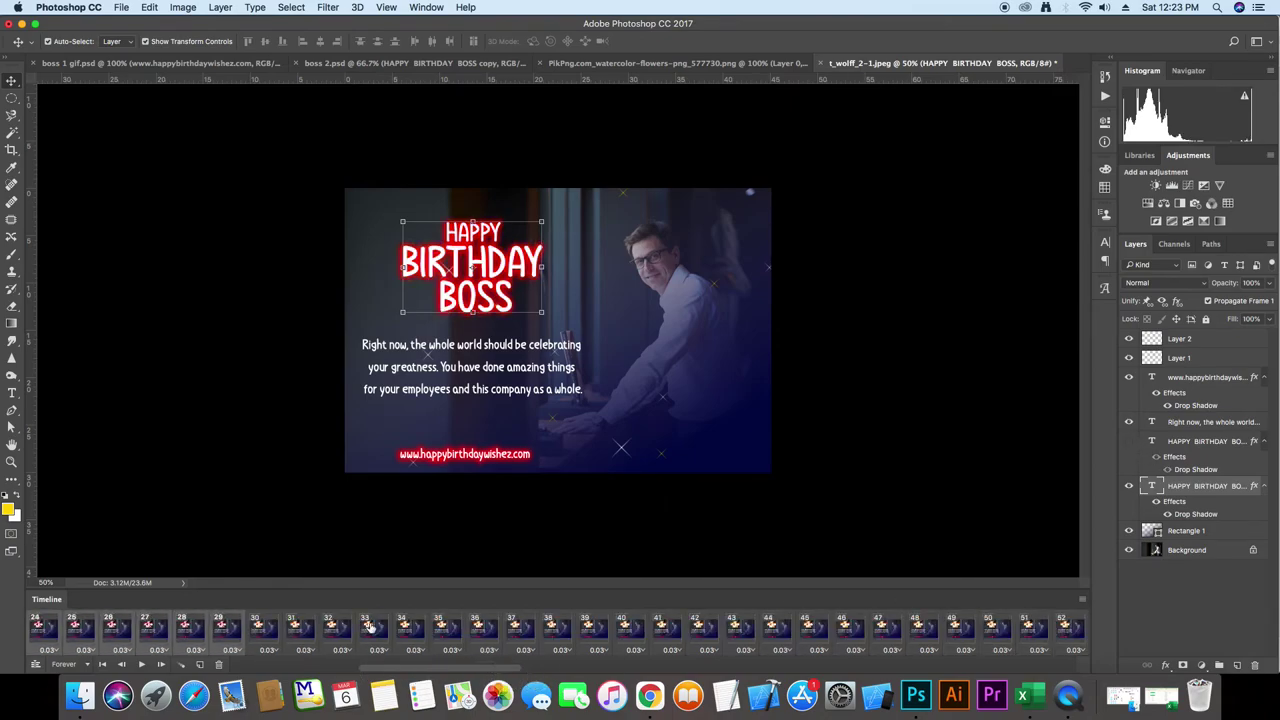
Alternate the title glow on frames 33–39 and 45–52
click(368, 627)
shift+click(592, 628)
click(1129, 486)
click(810, 628)
shift+click(1063, 628)
click(1129, 441)
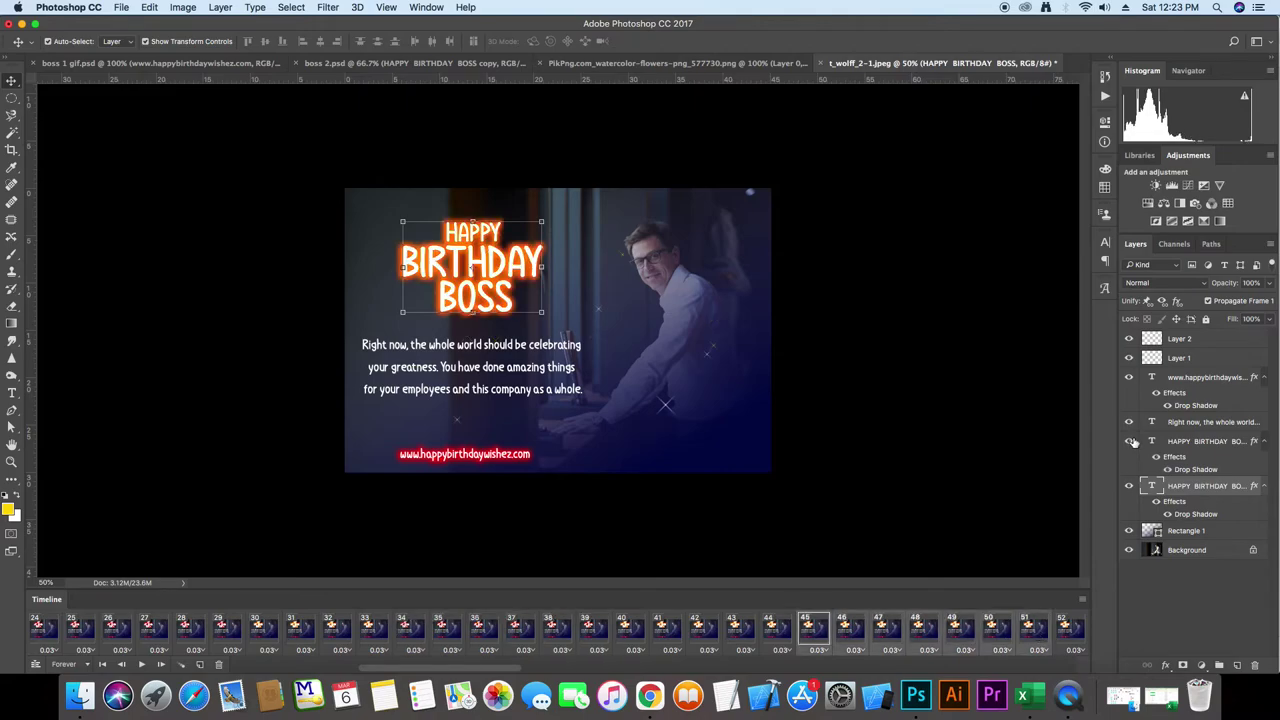
click(1129, 441)
drag(503, 668, 800, 668)
Make the title glow red on frames 57–63, 69–82 and 81–86
click(410, 628)
shift+click(622, 628)
click(1129, 441)
click(184, 628)
shift+click(658, 628)
click(1129, 441)
click(520, 628)
shift+click(704, 628)
click(1129, 441)
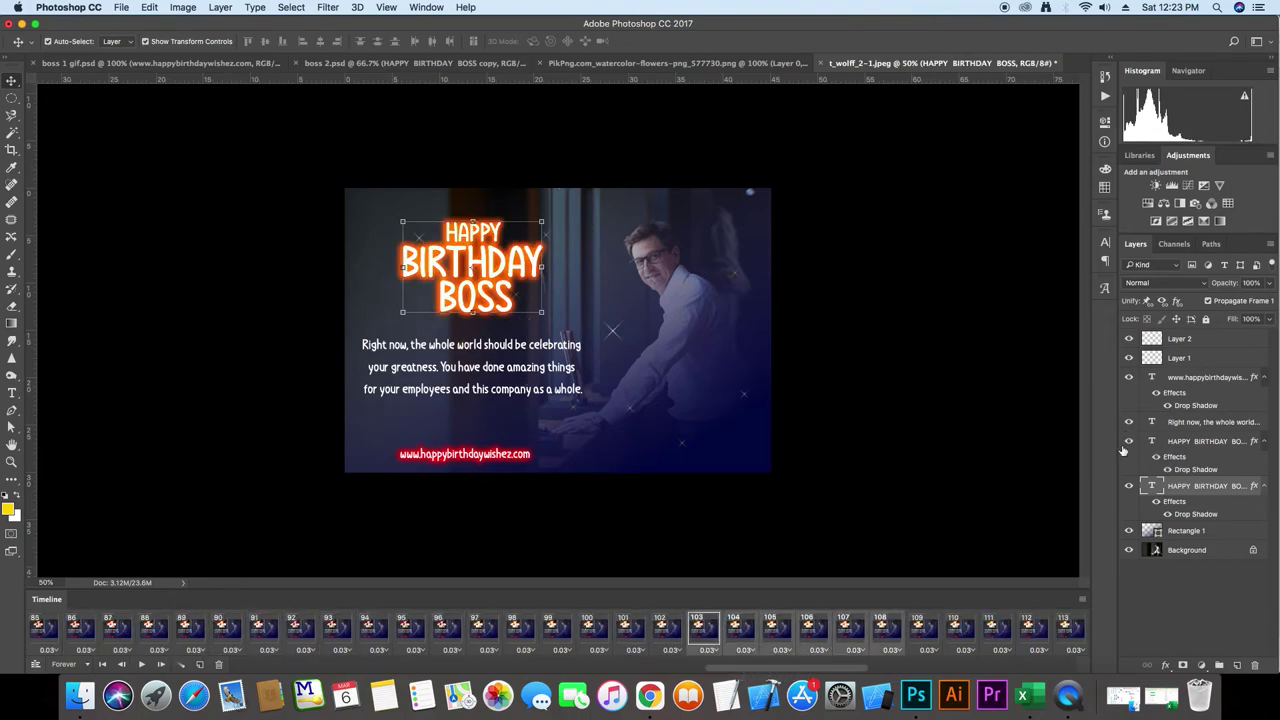
Preview the flashing title animation, then restore the orange glow on one frame
drag(863, 668, 935, 668)
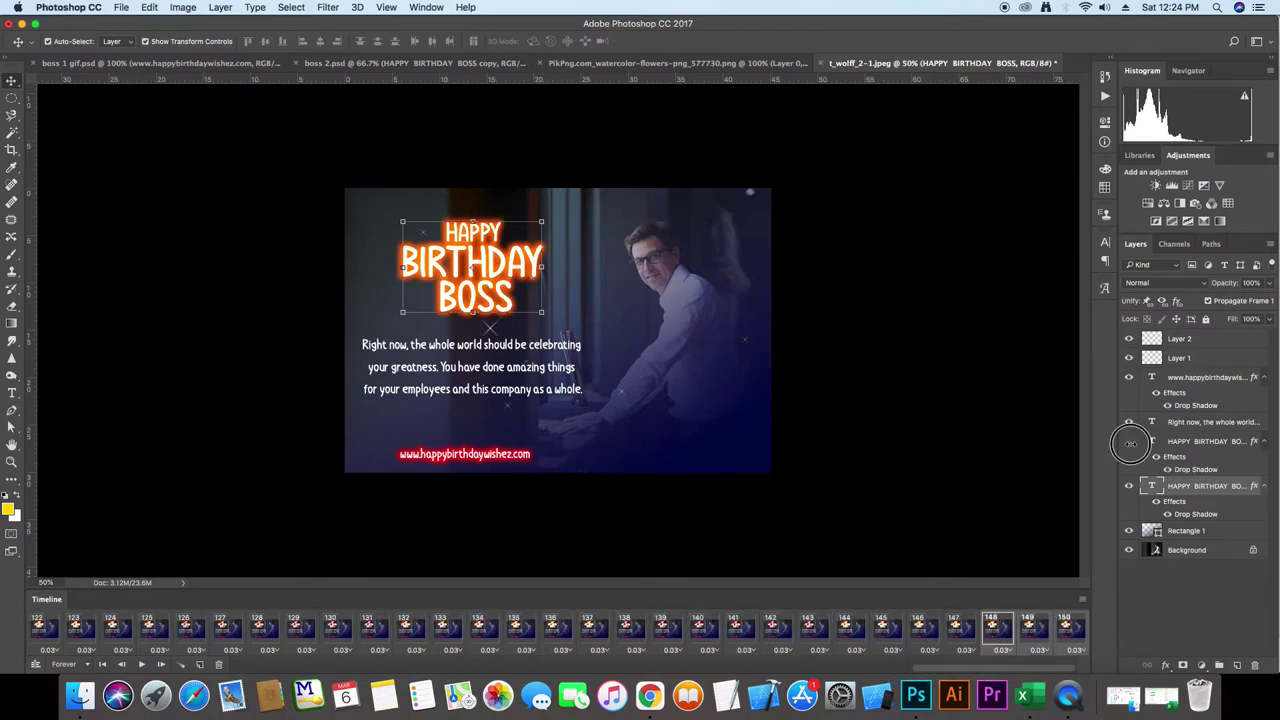
click(141, 664)
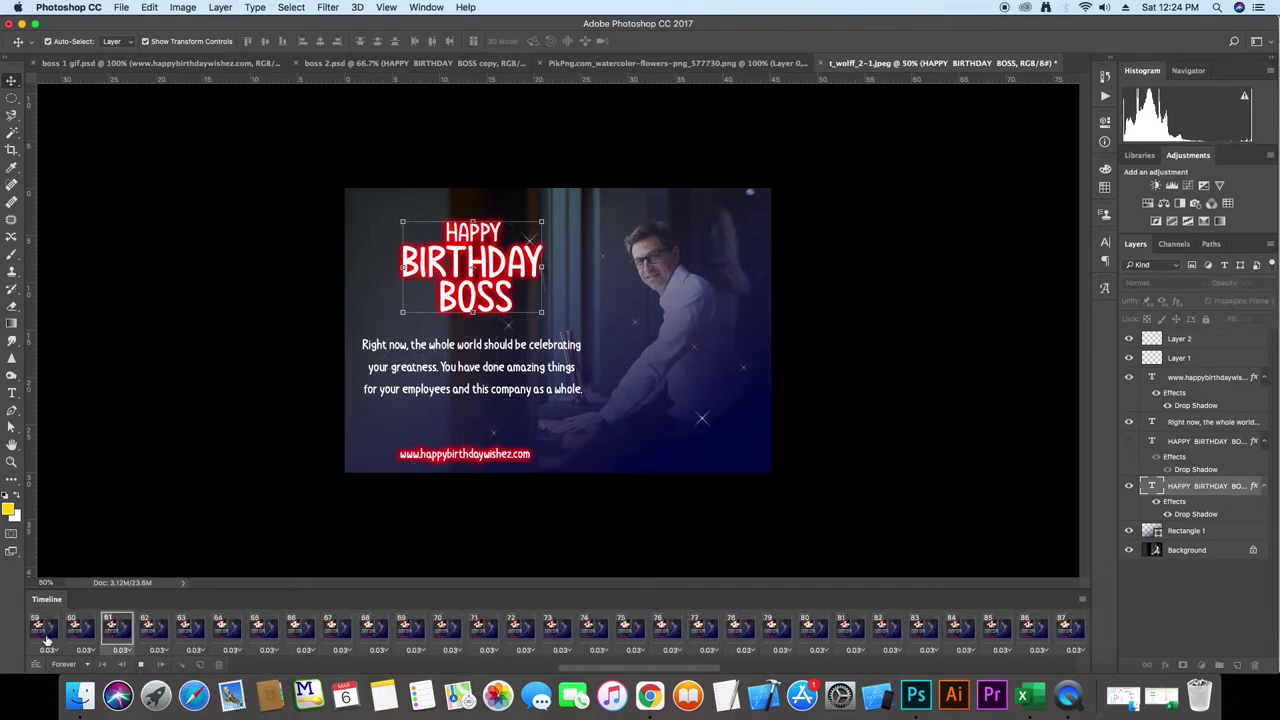
click(46, 628)
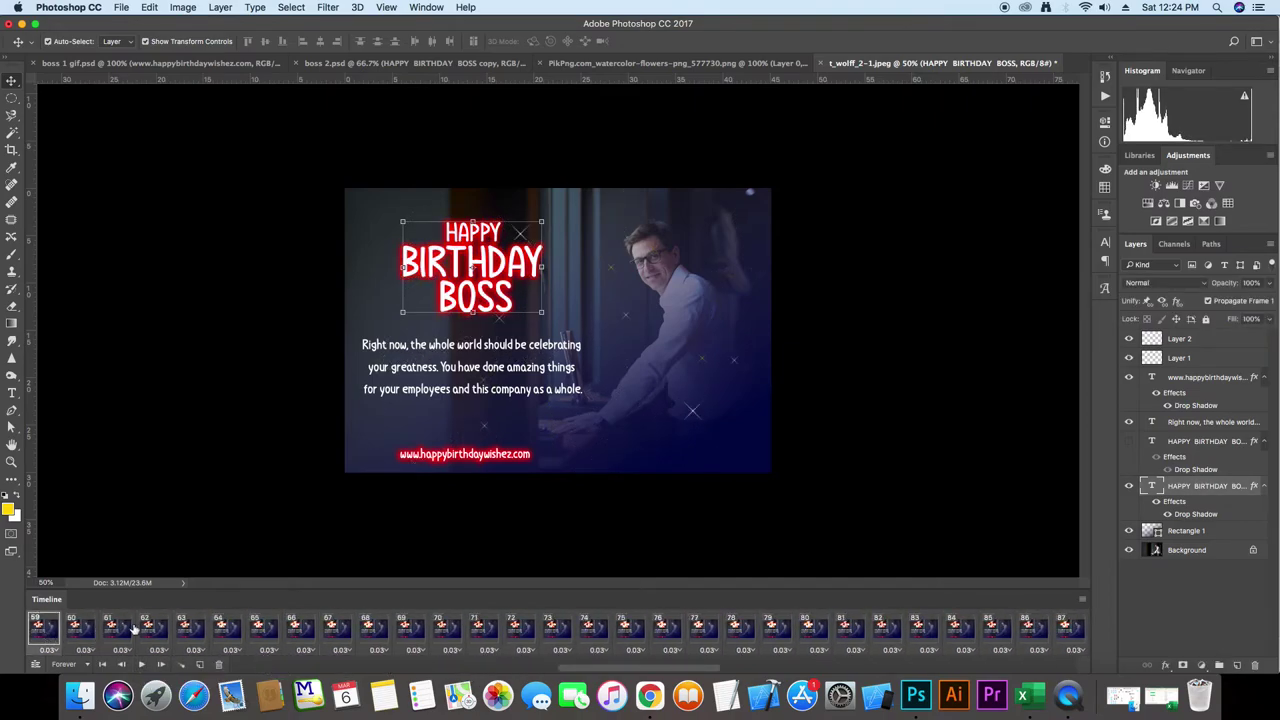
click(1129, 441)
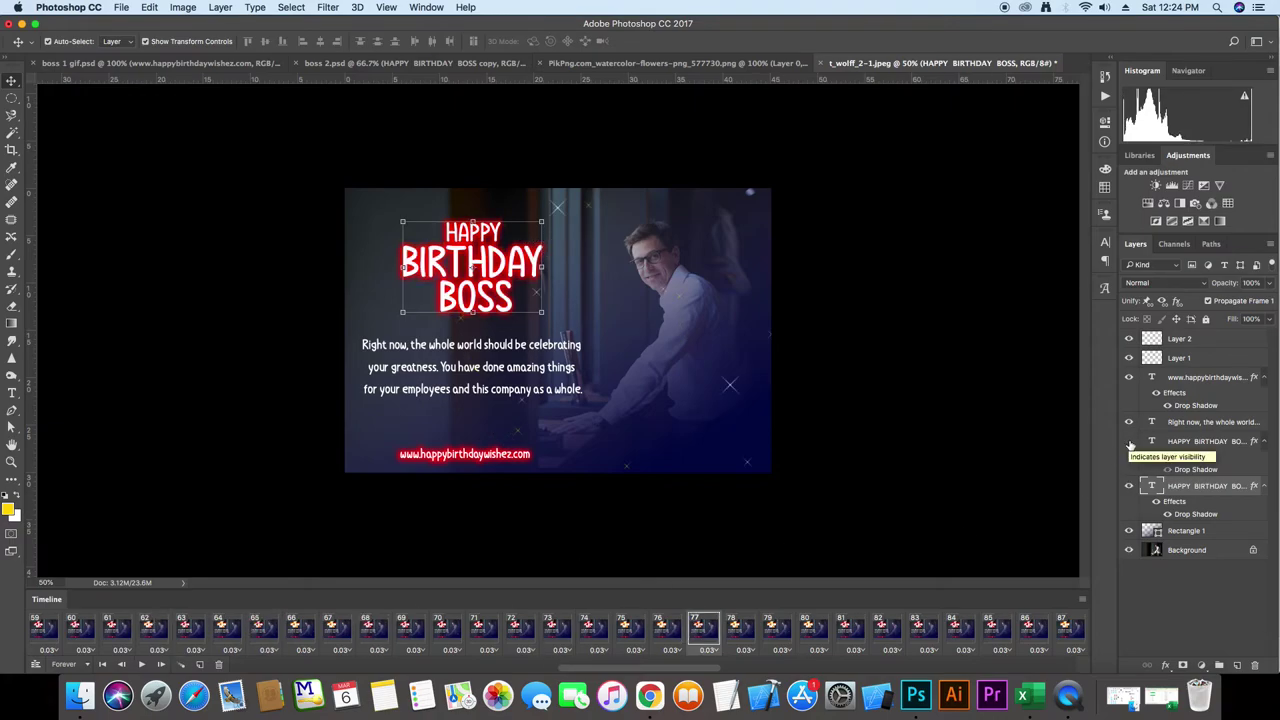
Start saving the project file, then dismiss the Save As dialog
click(121, 7)
click(160, 230)
text(boss 3.psd)
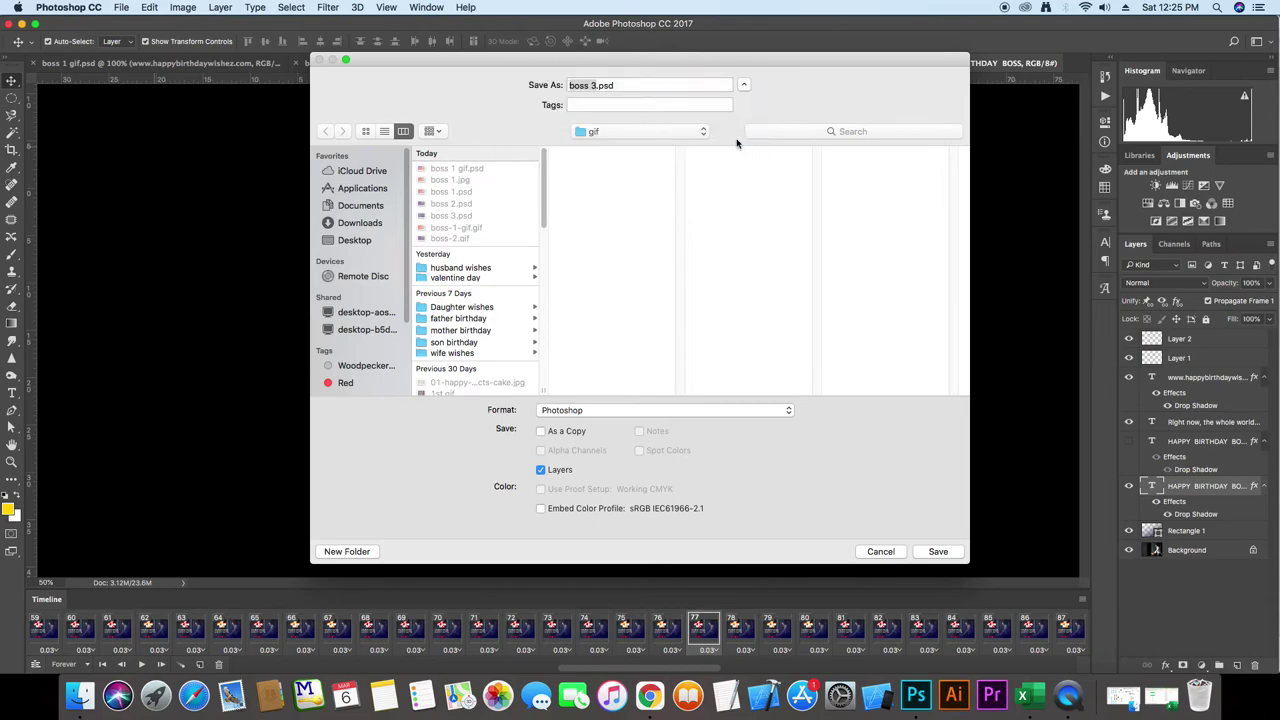
click(937, 551)
Open Save for Web (Legacy) GIF settings and preview the card in the browser
click(121, 7)
click(334, 246)
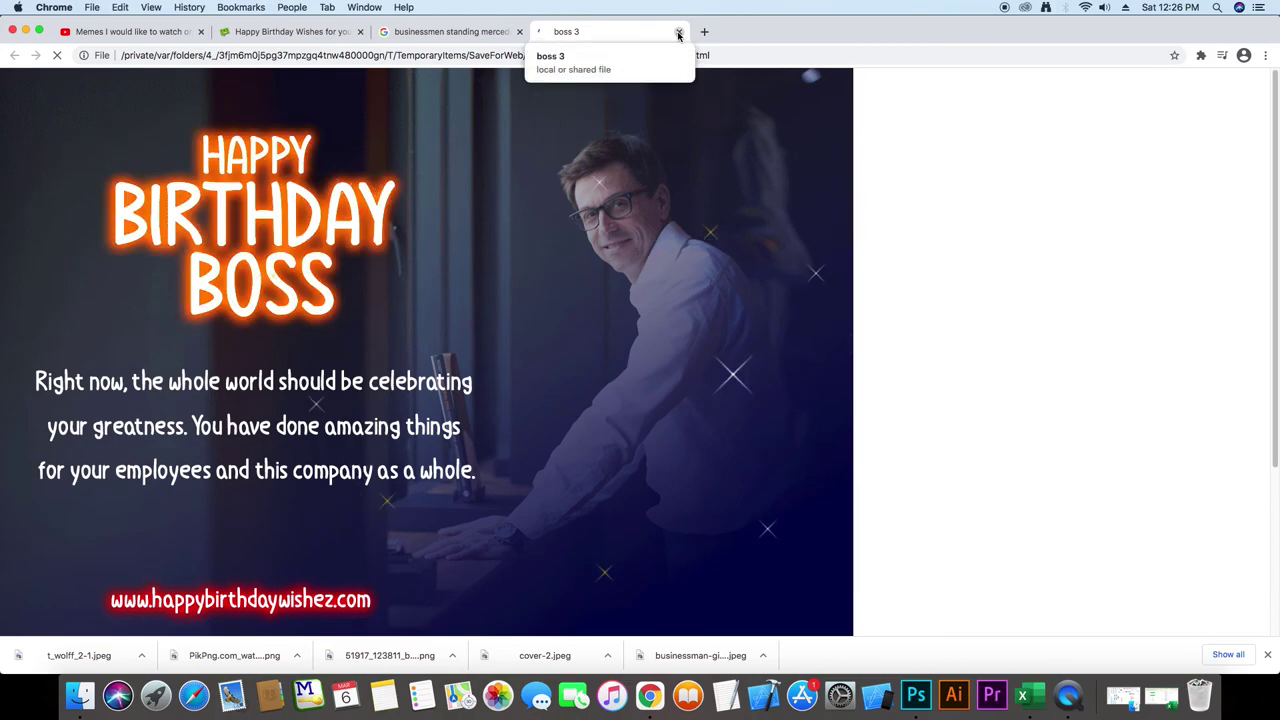
click(674, 31)
Leave the browser preview and save the animation as boss-3.gif
key(super+h)
click(1055, 653)
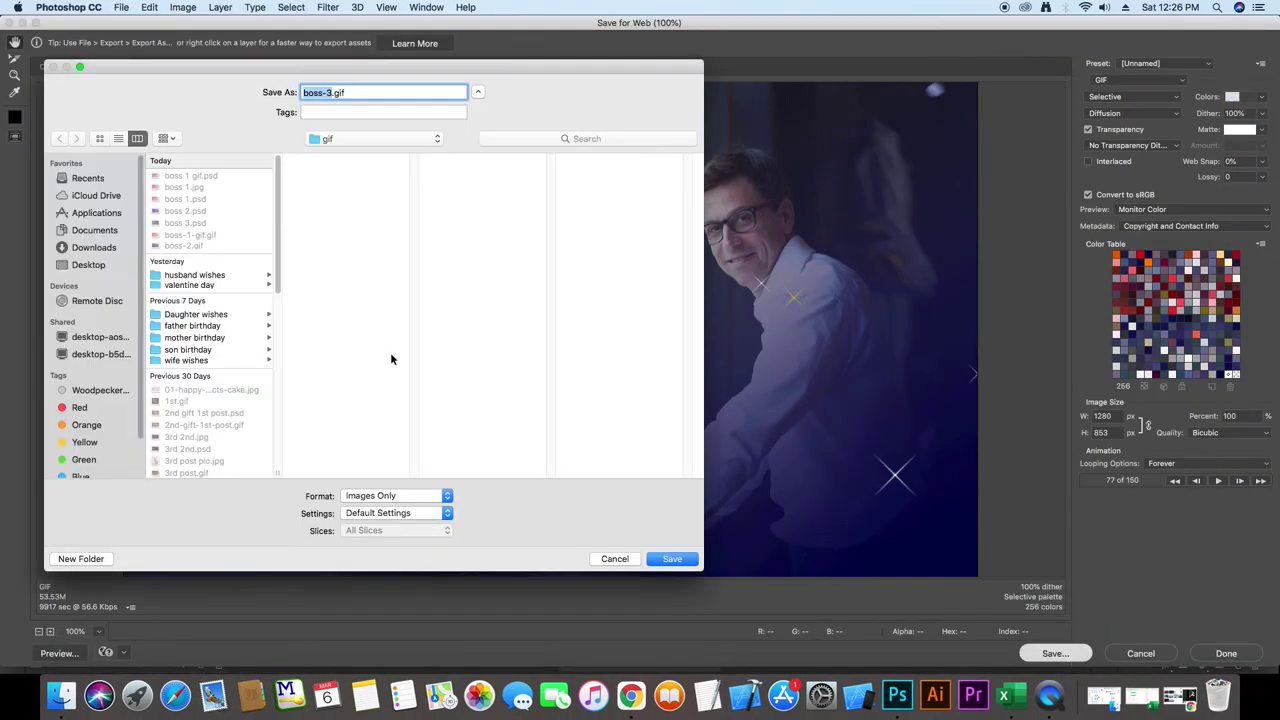